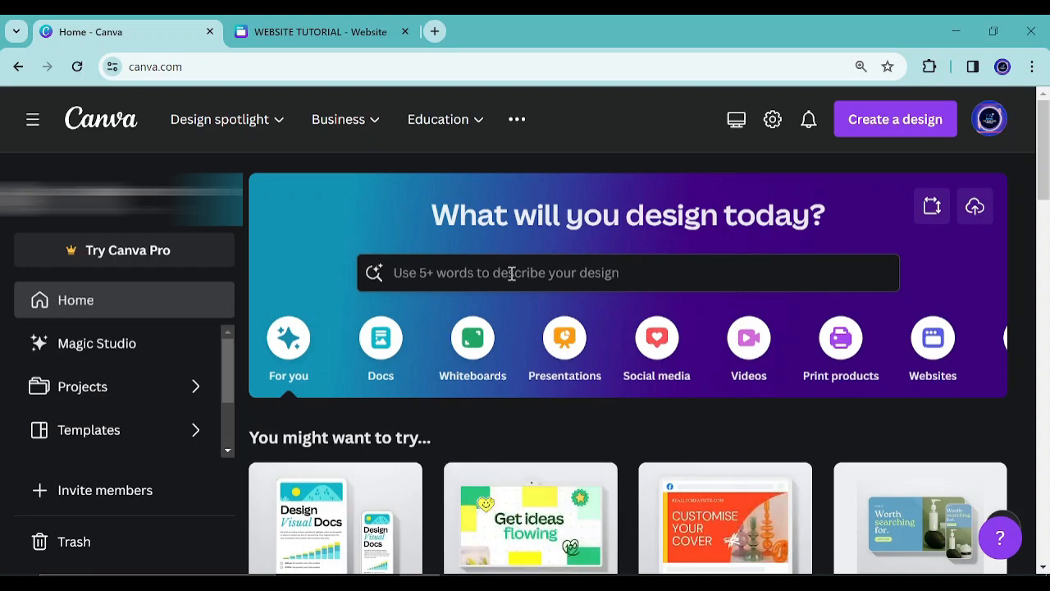
# Step: Switch to goodbrief.pdf in WPS and read the Western Gist design brief from the company name to the deadline
pyautogui.click(435, 575)
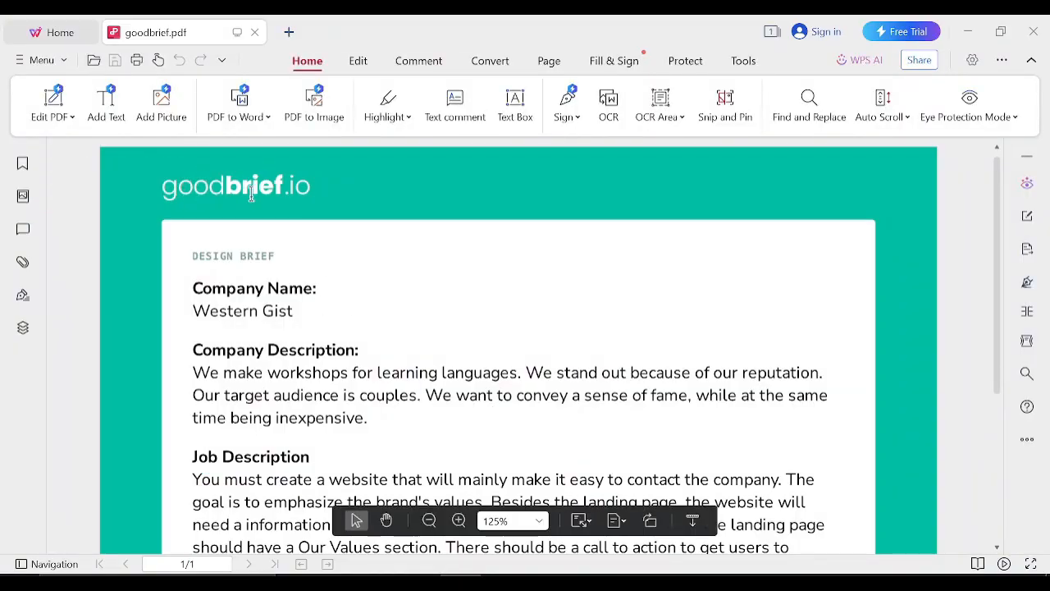
pyautogui.scroll(-2, 302, 197)
pyautogui.scroll(2, 304, 250)
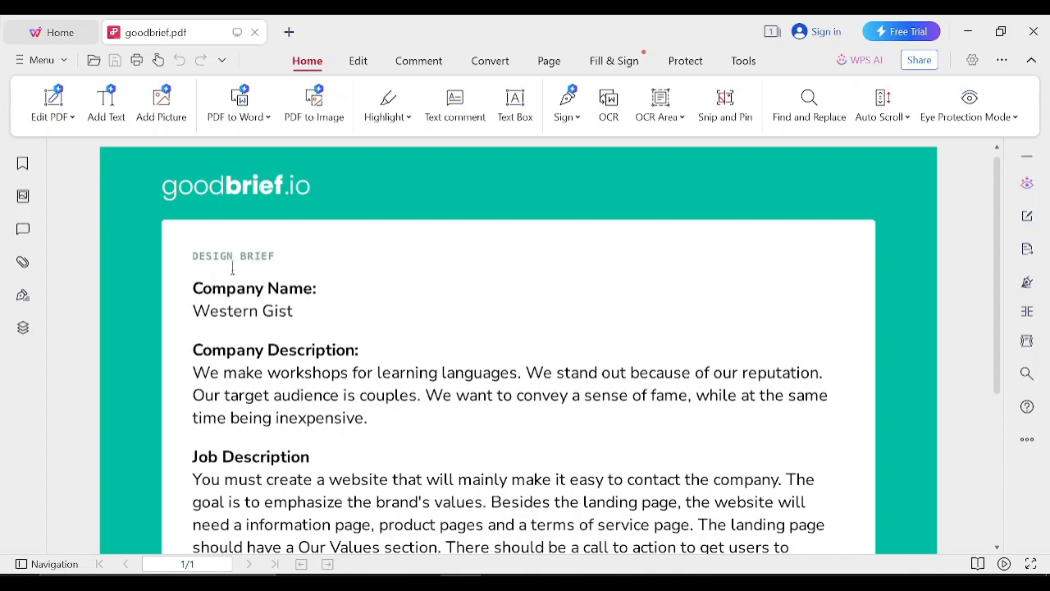
pyautogui.scroll(-1, 392, 310)
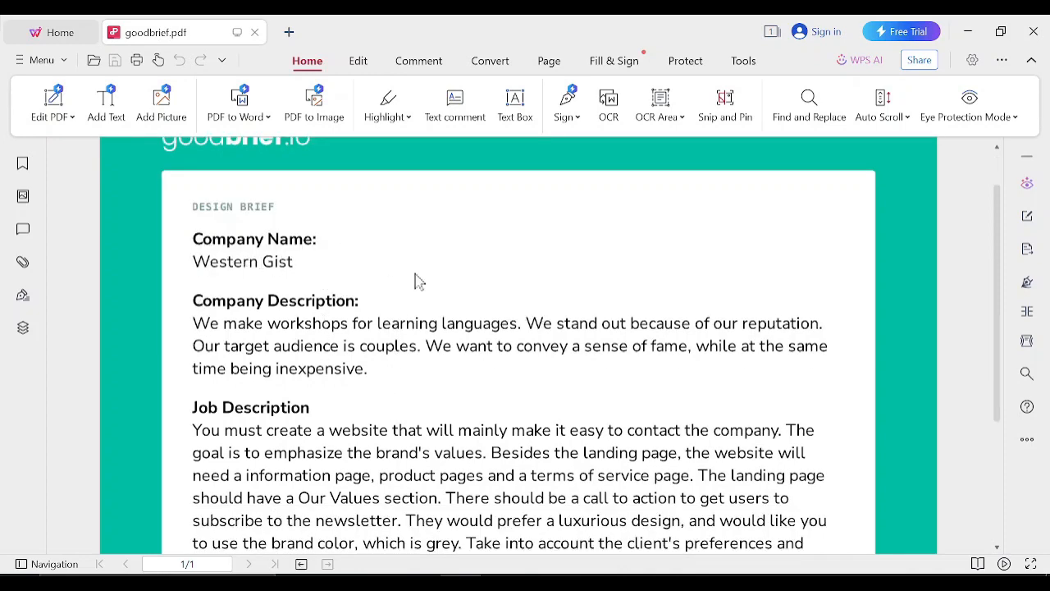
pyautogui.scroll(-2, 417, 282)
pyautogui.scroll(-2, 353, 394)
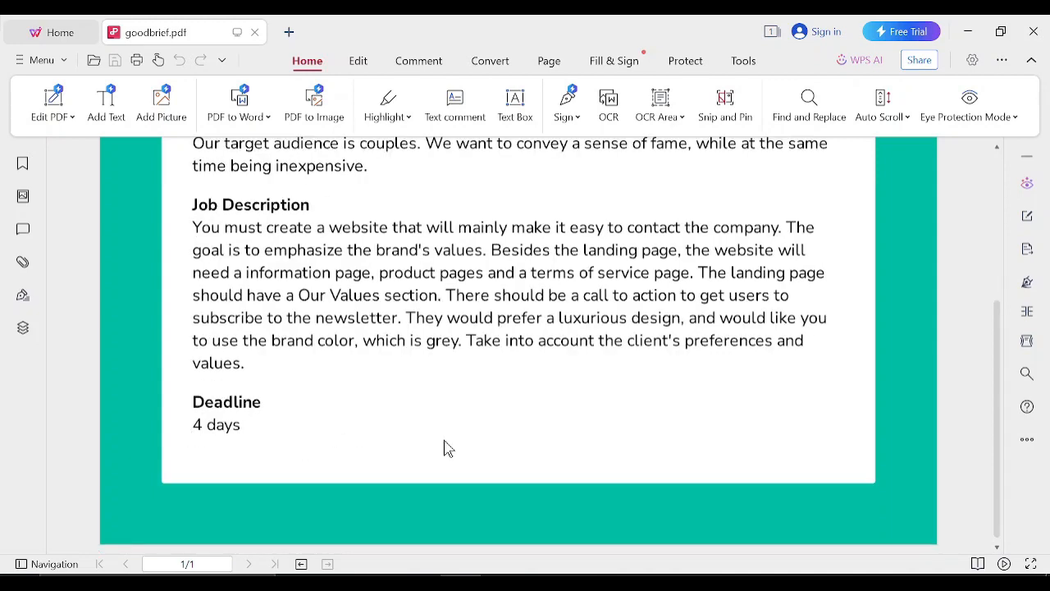
pyautogui.scroll(5, 476, 345)
pyautogui.scroll(-4, 472, 345)
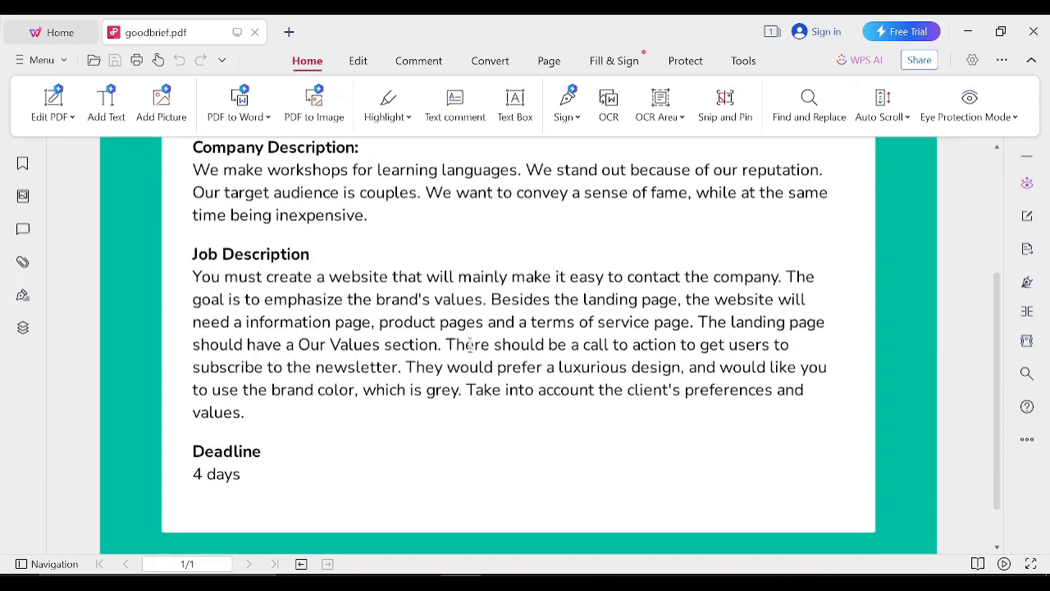
pyautogui.scroll(4, 472, 348)
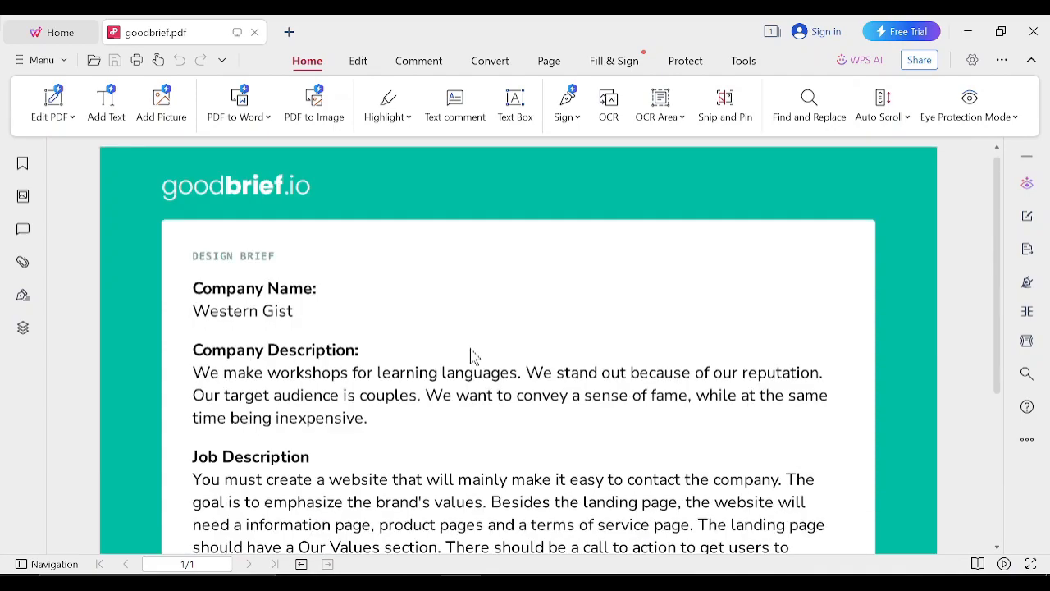
# Step: Switch back to Canva, search the templates for "website" and browse through the website designs
pyautogui.hotkey('alt', 'Tab')
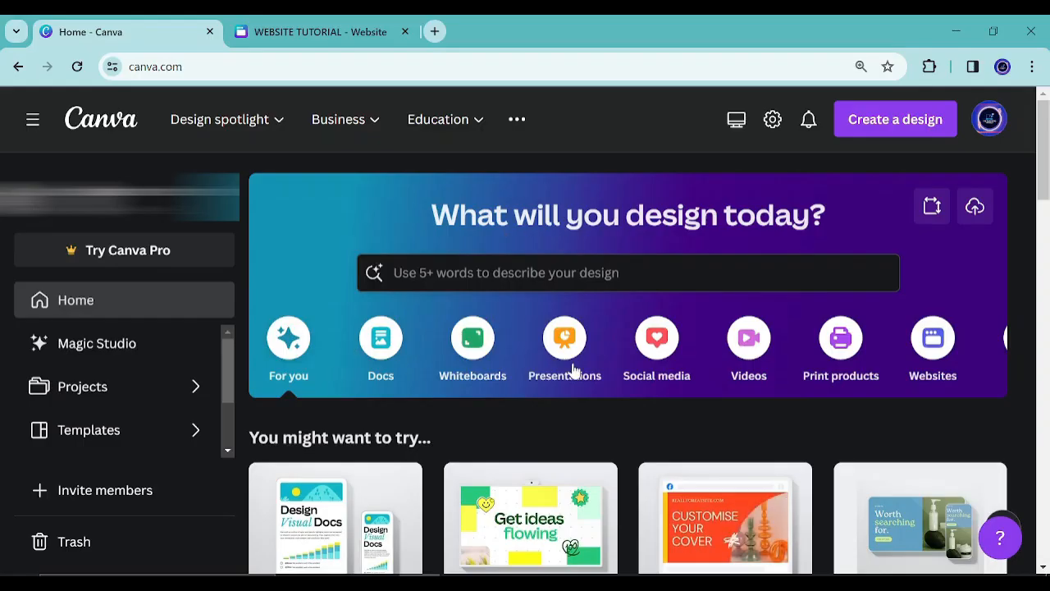
pyautogui.click(533, 273)
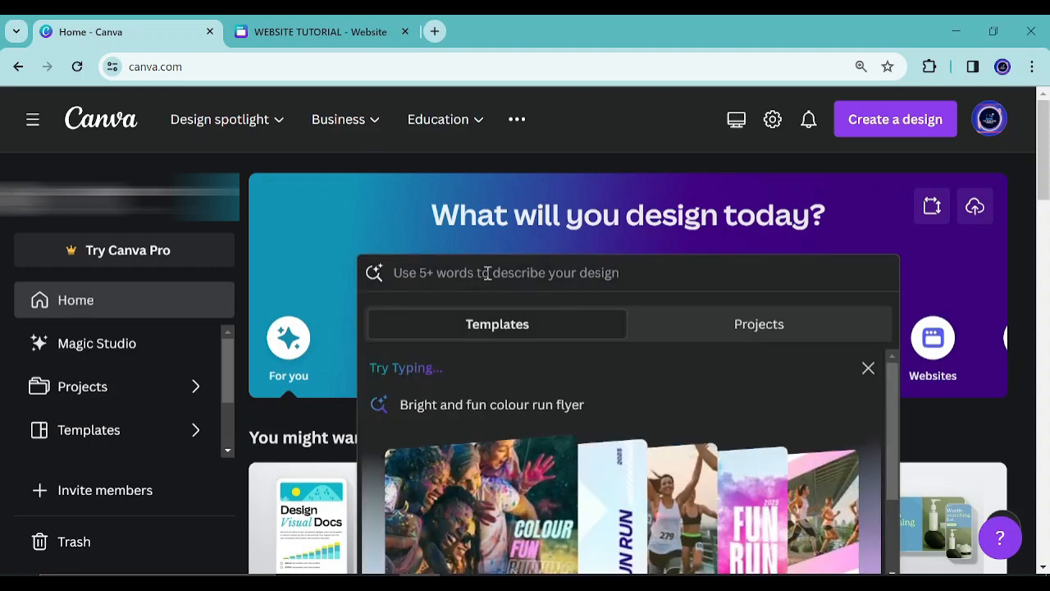
pyautogui.write('WEBSI')
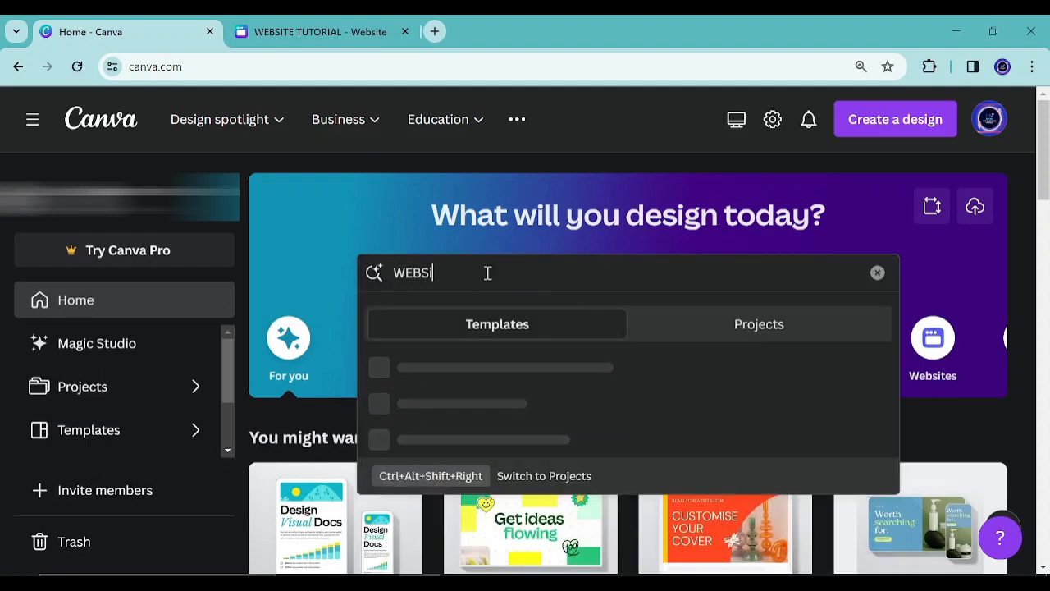
pyautogui.write('TE')
pyautogui.press('Return')
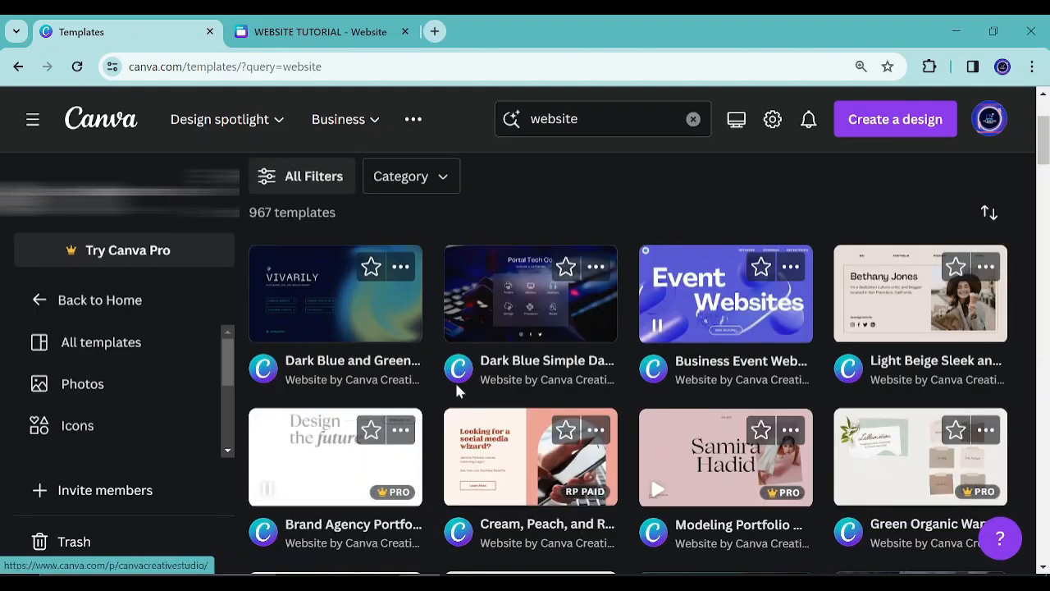
pyautogui.scroll(-10, 530, 403)
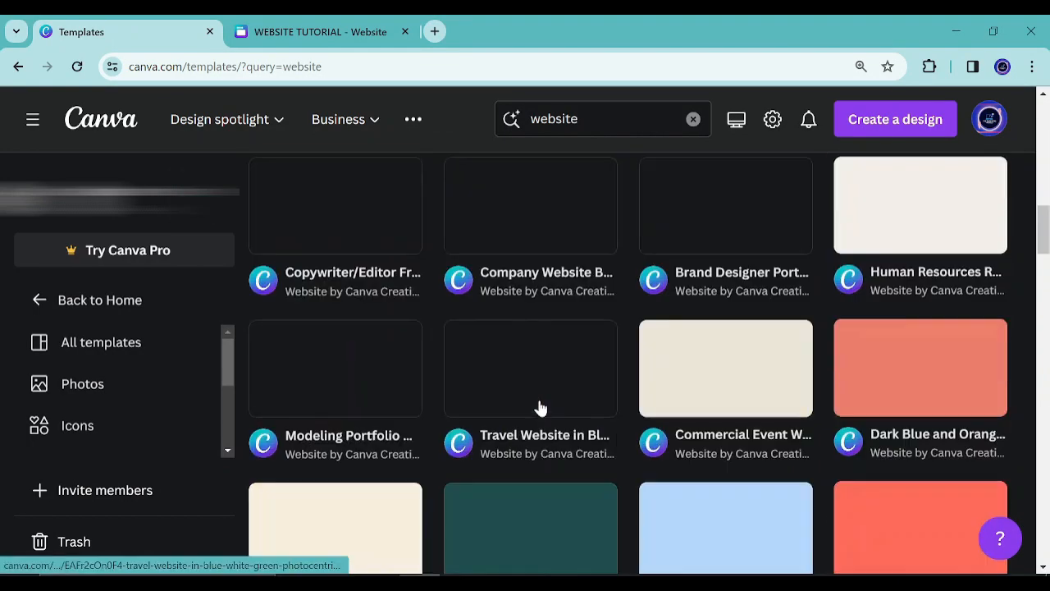
pyautogui.scroll(-5, 546, 394)
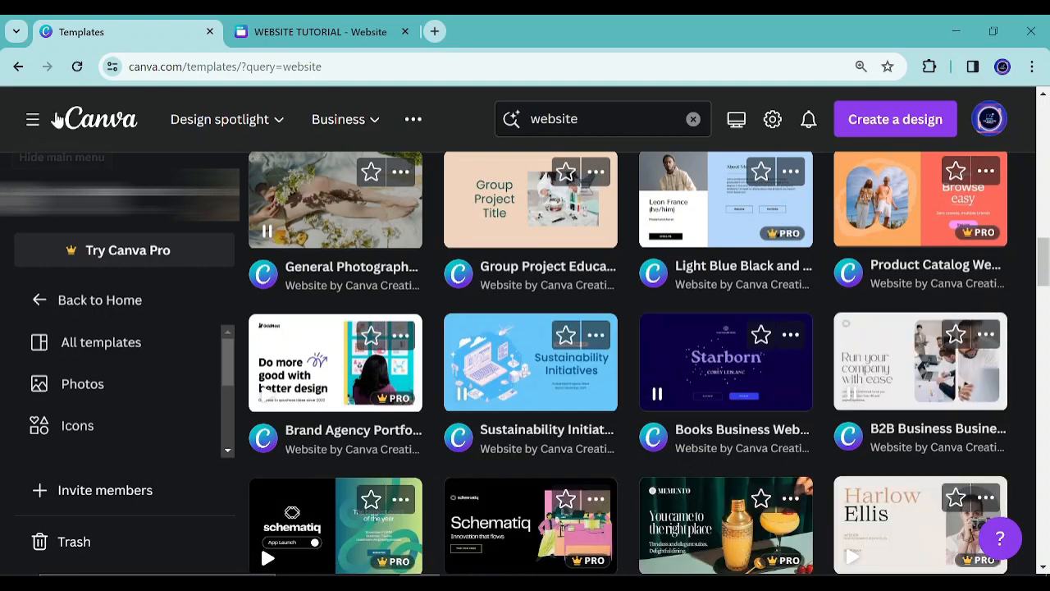
# Step: Return to the Canva home page and run the suggested template search "website"
pyautogui.click(82, 120)
pyautogui.moveTo(894, 205)
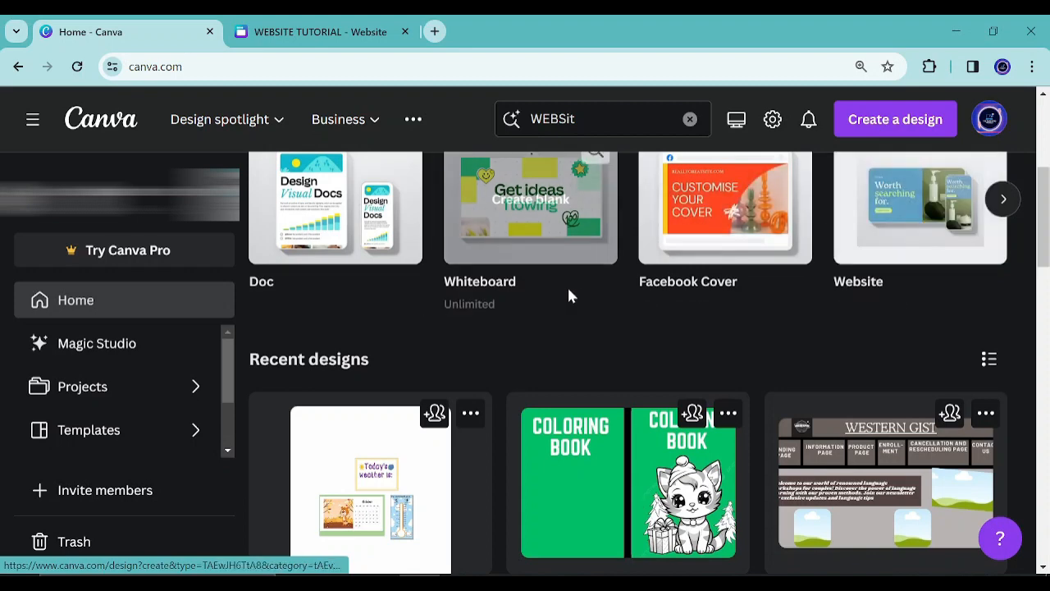
pyautogui.click(605, 119)
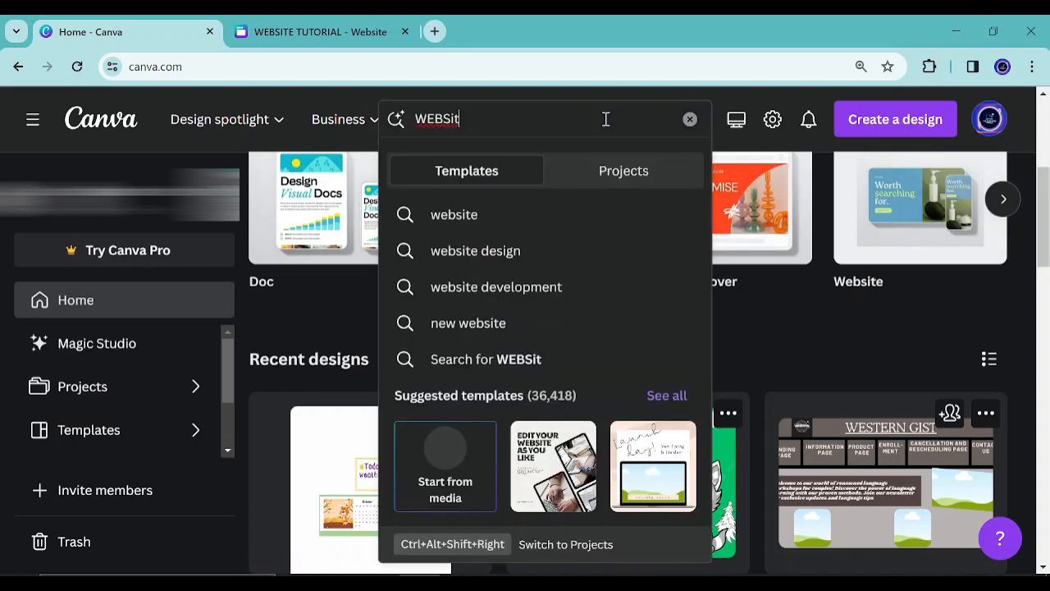
pyautogui.click(476, 216)
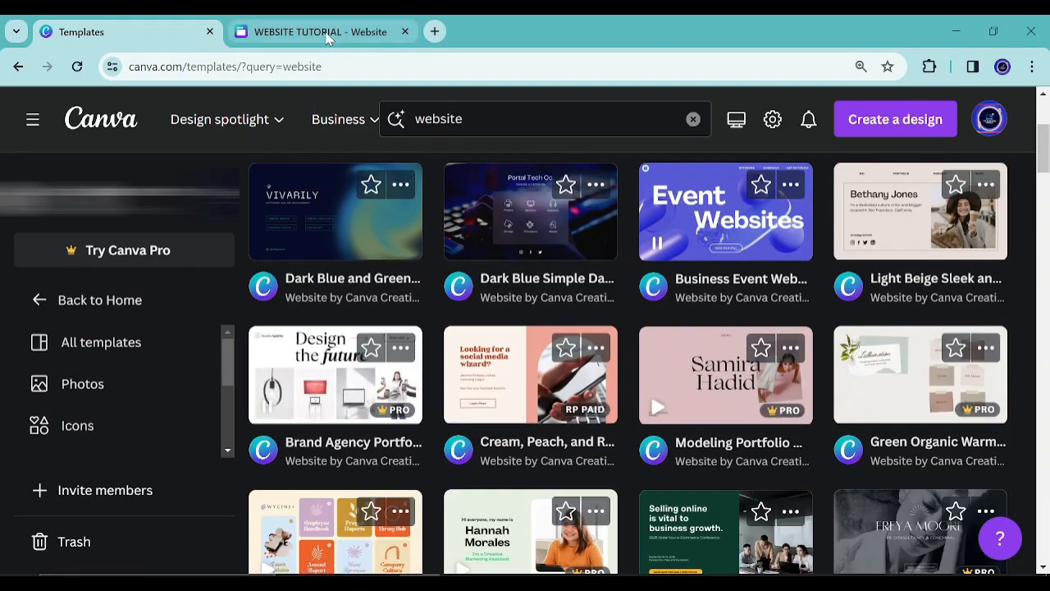
# Step: Open the WEBSITE TUTORIAL design and close the Canva templates page
pyautogui.click(328, 37)
pyautogui.click(211, 47)
pyautogui.click(210, 31)
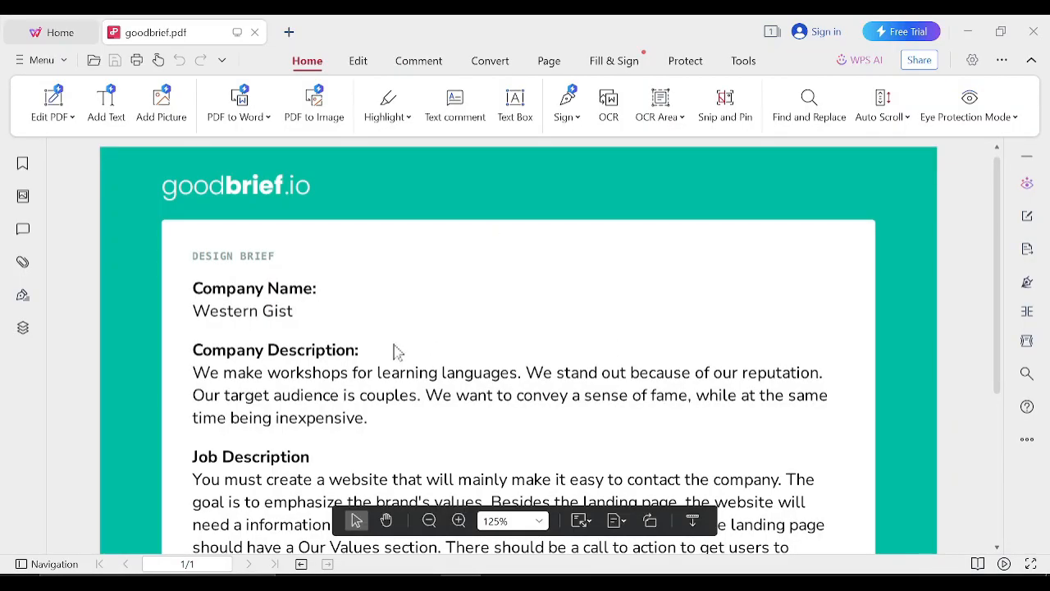
# Step: Review the company description, job description and deadline in the goodbrief.pdf design brief again
pyautogui.scroll(-2, 393, 353)
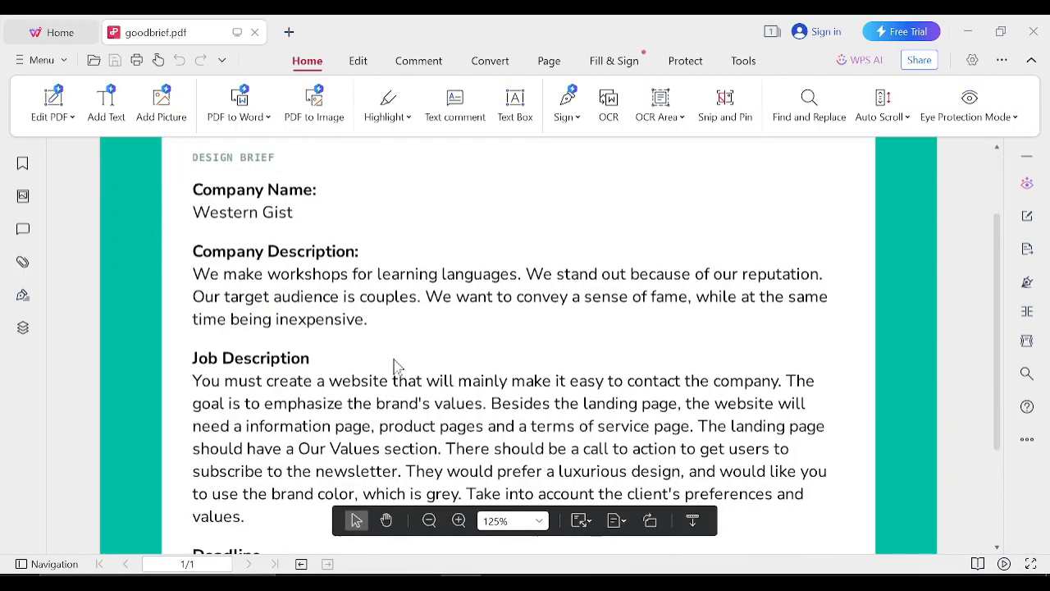
pyautogui.scroll(-2, 402, 357)
pyautogui.scroll(4, 401, 345)
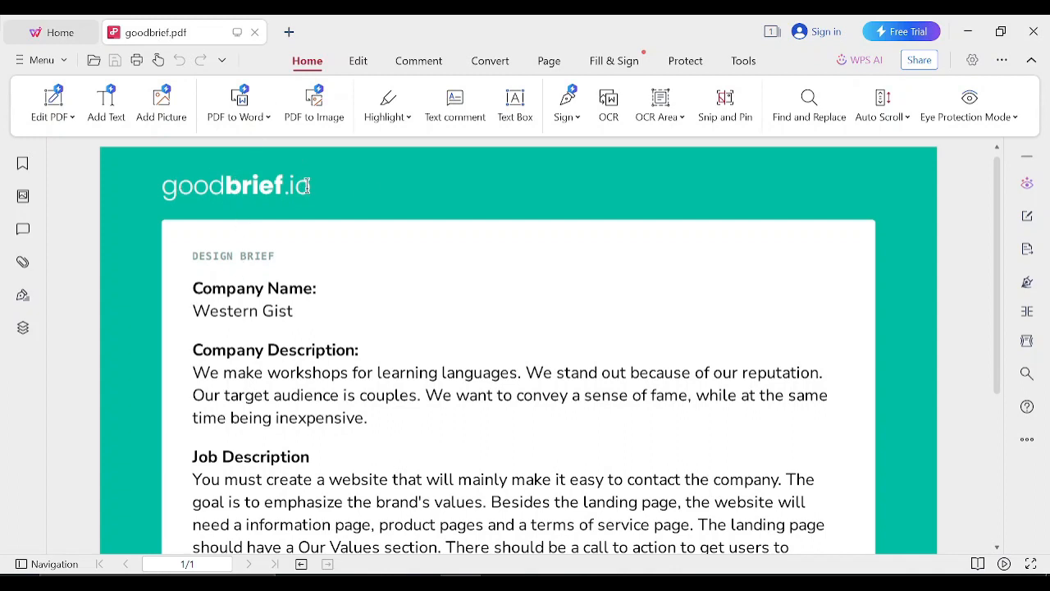
pyautogui.scroll(-1, 671, 316)
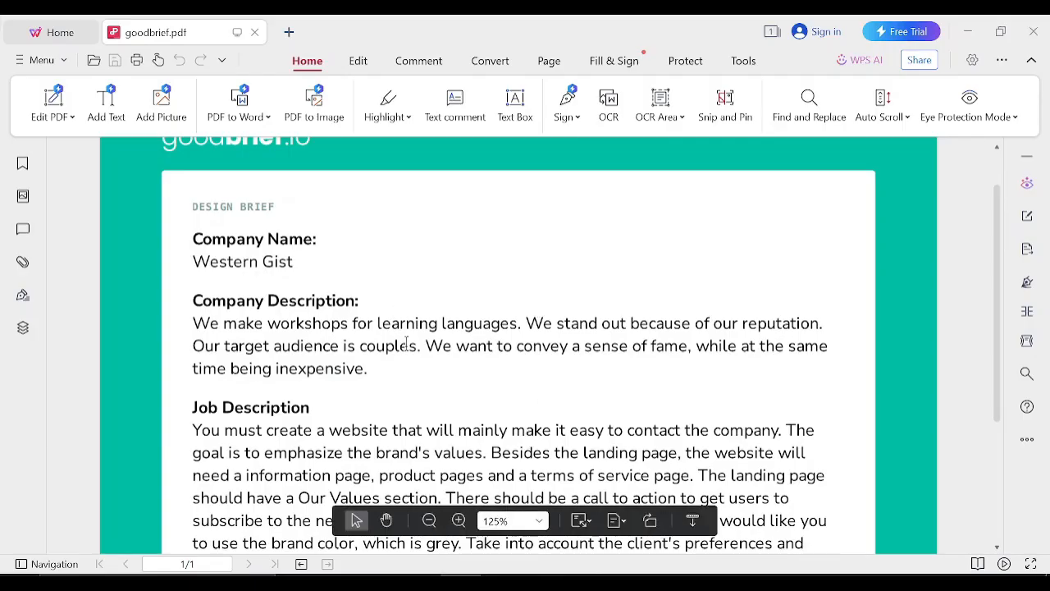
pyautogui.scroll(-4, 410, 323)
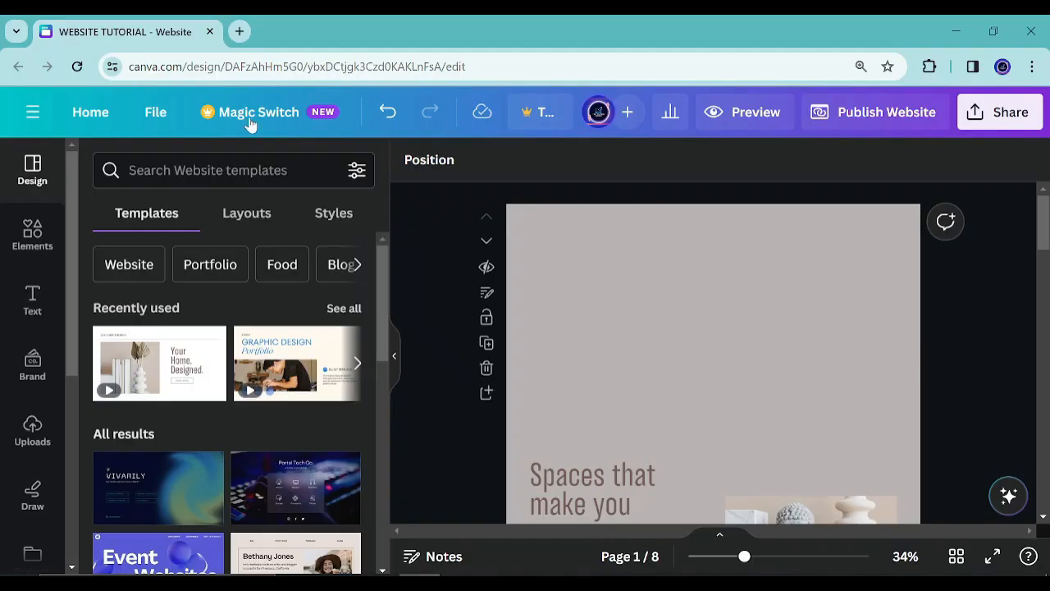
# Step: Search Google for "goodbrief" in a new browser tab and open the goodbrief.io brief generator
pyautogui.click(239, 31)
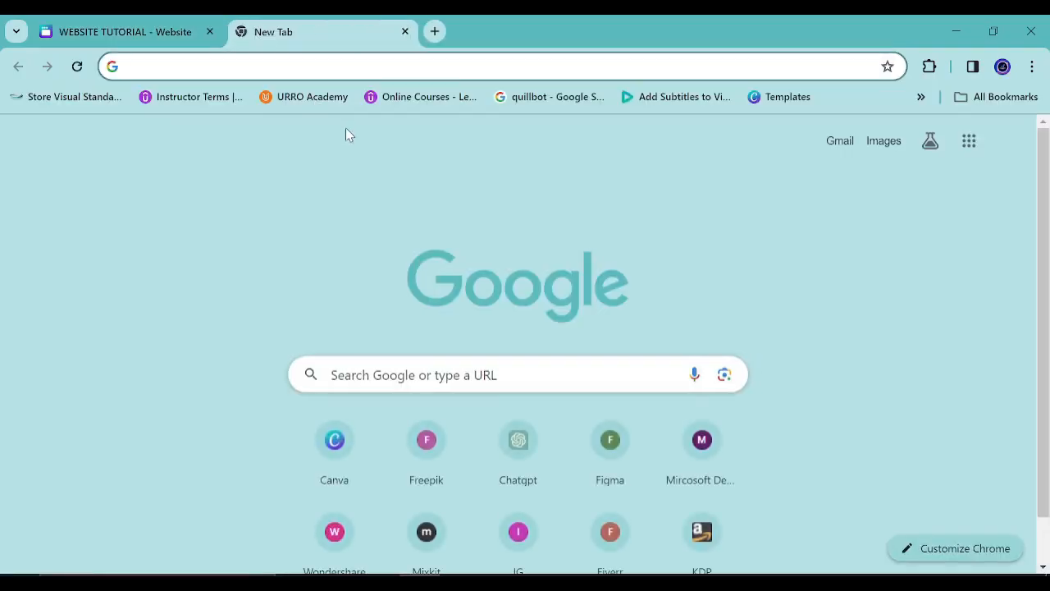
pyautogui.write('goodb')
pyautogui.click(348, 134)
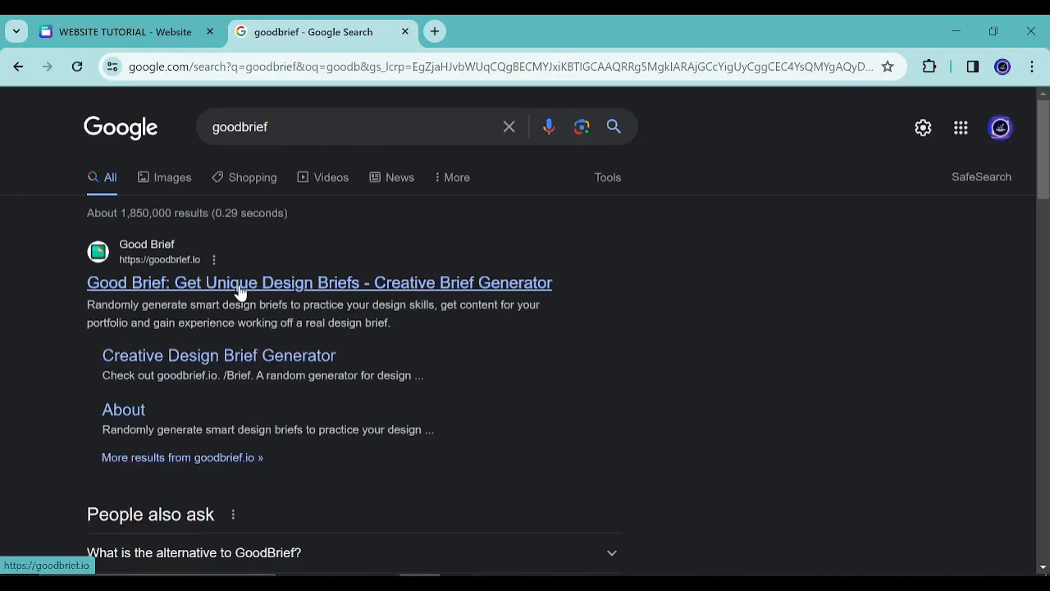
pyautogui.click(326, 287)
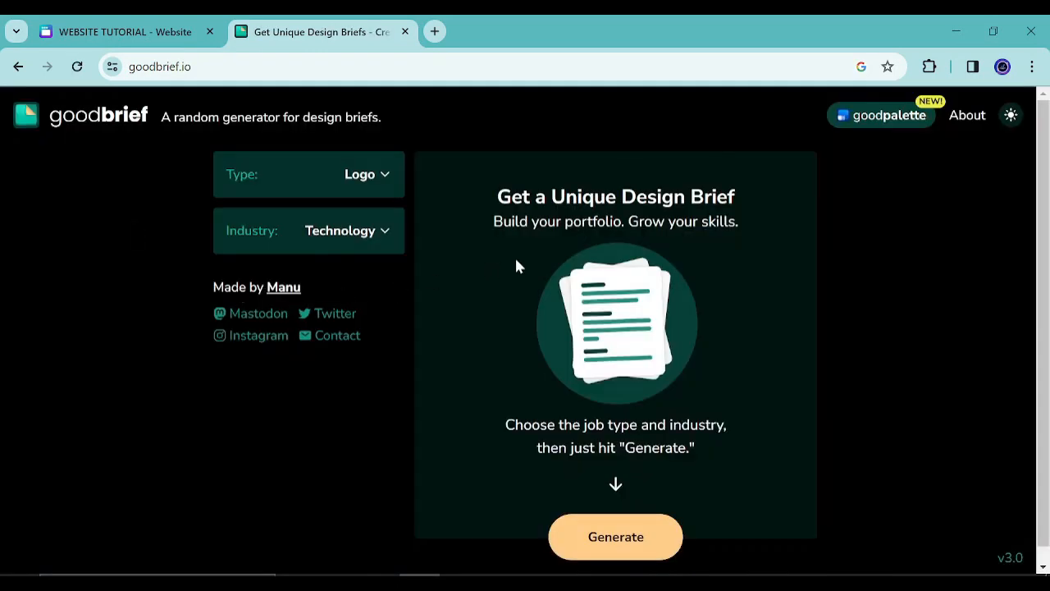
# Step: Look through the available job types and industries, and set the brief's industry to Food
pyautogui.click(270, 189)
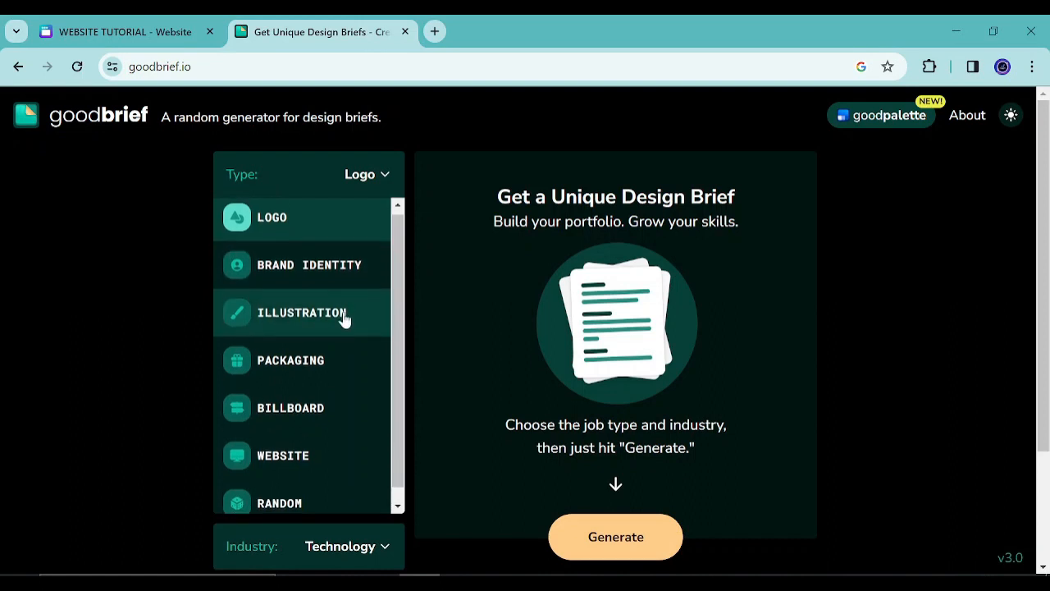
pyautogui.scroll(-1, 320, 345)
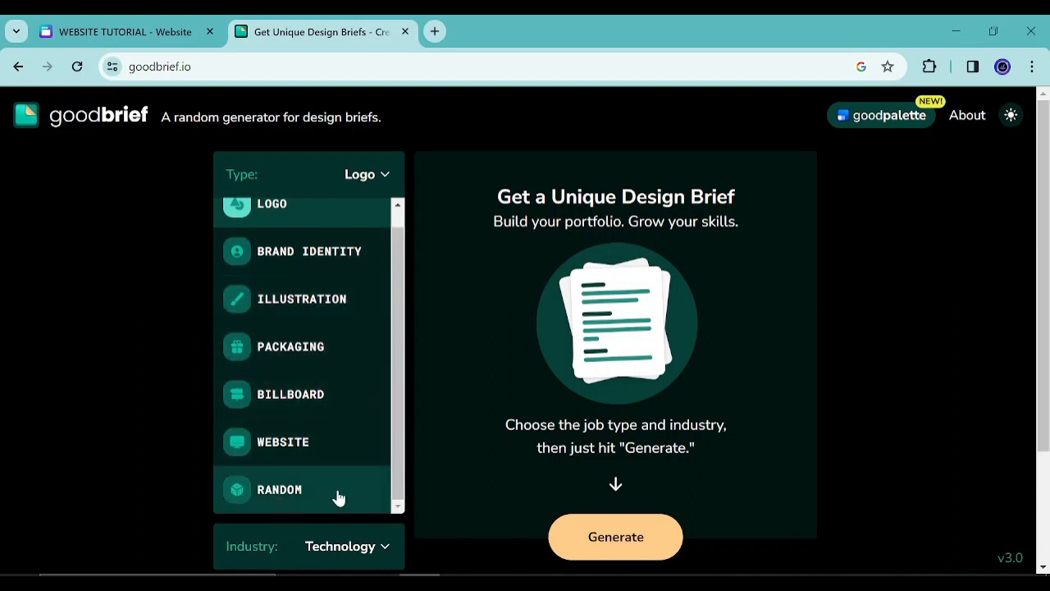
pyautogui.scroll(-2, 328, 484)
pyautogui.click(254, 399)
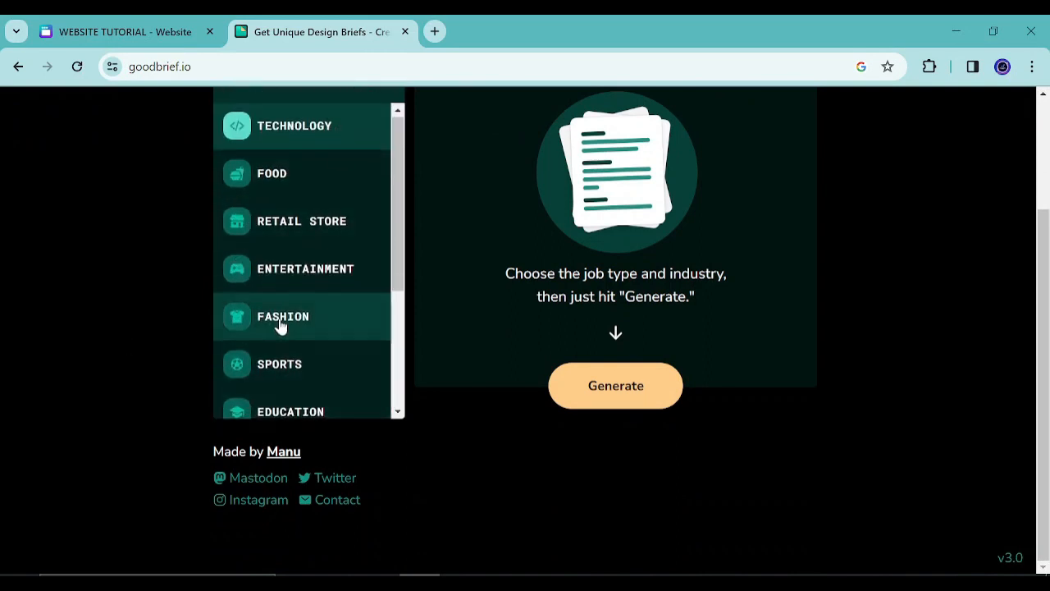
pyautogui.scroll(-2, 279, 326)
pyautogui.scroll(2, 279, 332)
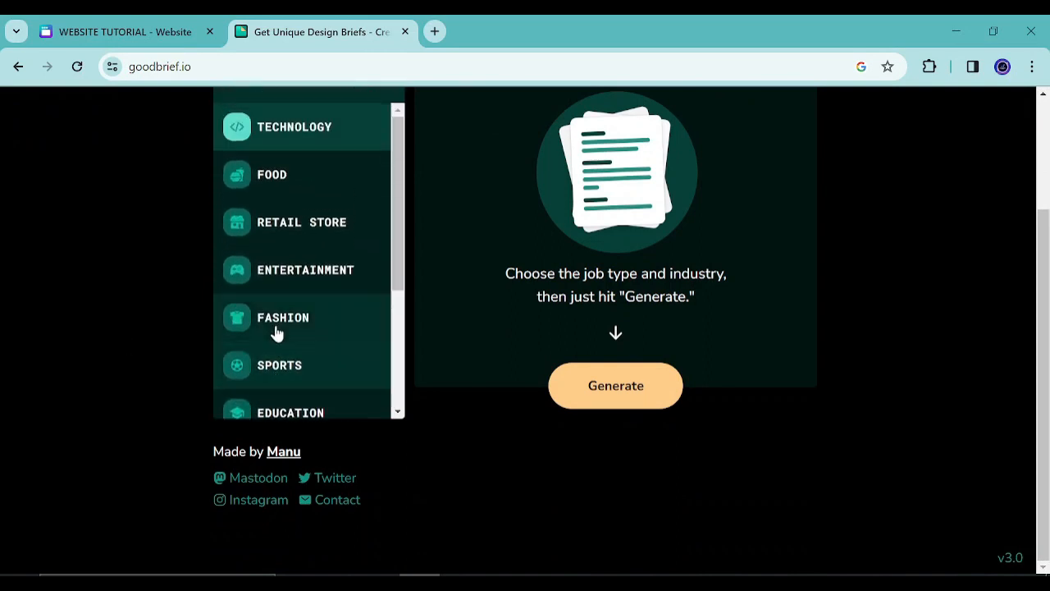
pyautogui.click(287, 174)
pyautogui.scroll(2, 113, 337)
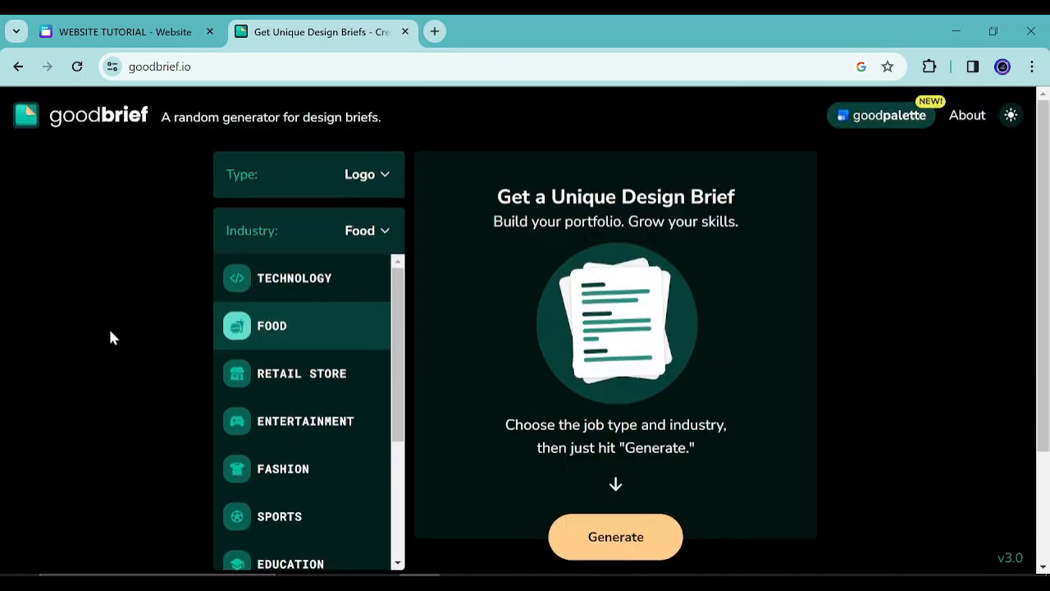
# Step: Set the job type to Packaging and generate a design brief
pyautogui.click(253, 175)
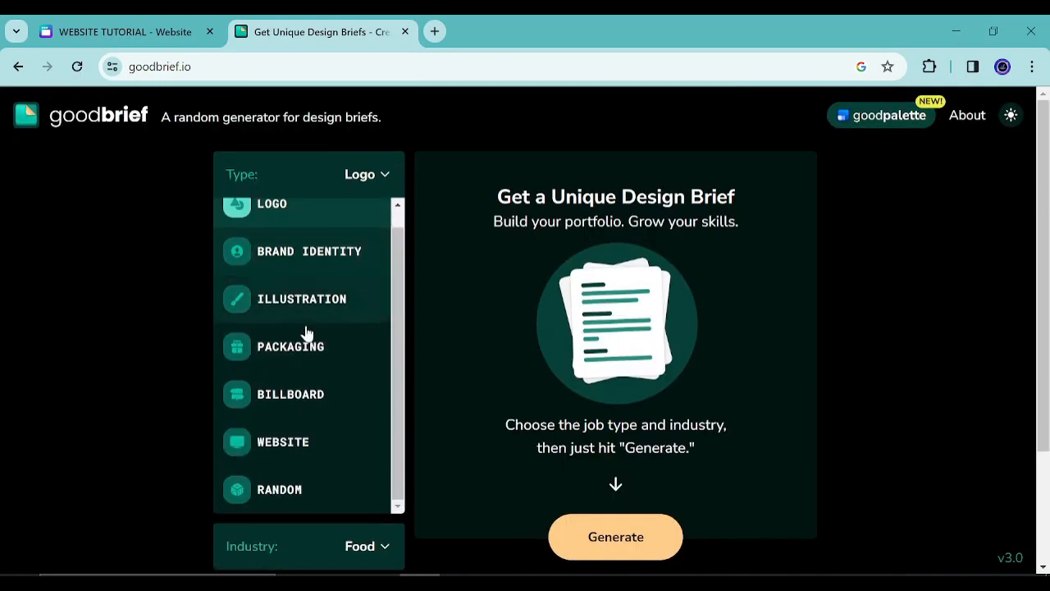
pyautogui.click(270, 343)
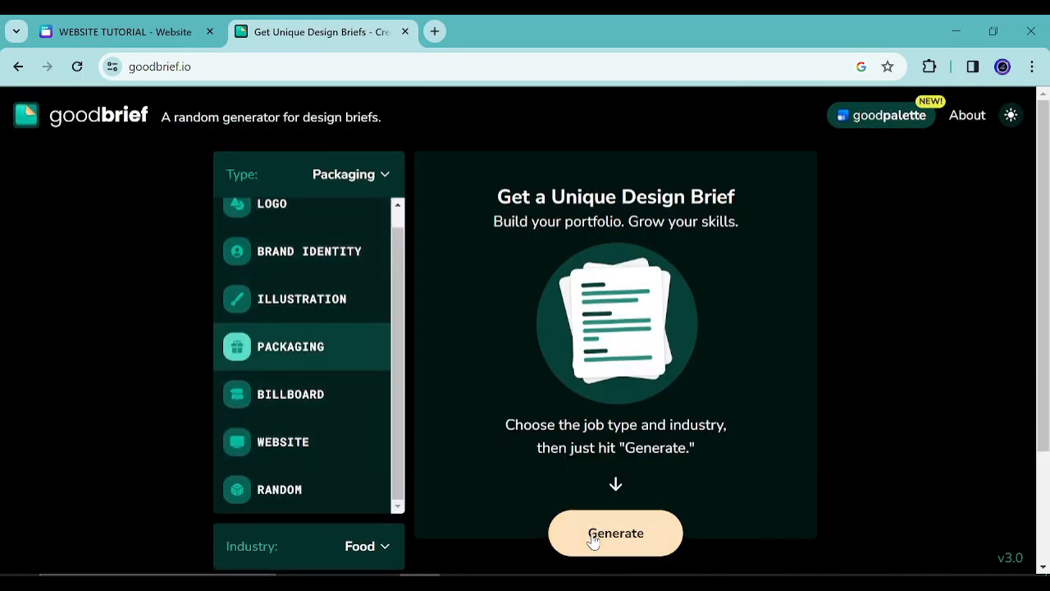
pyautogui.click(593, 540)
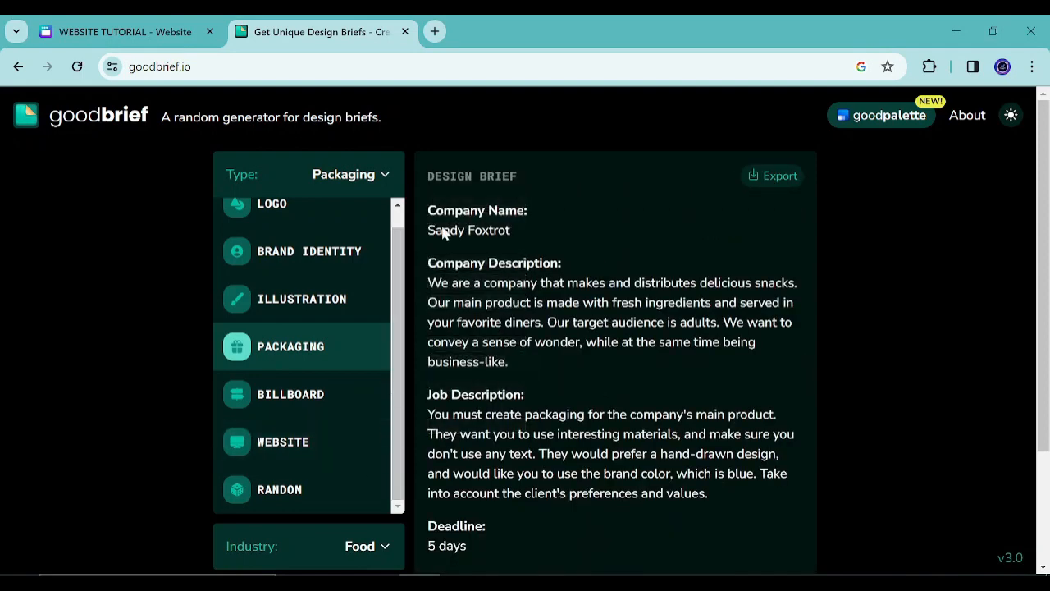
# Step: Examine the generated packaging brief's full text and show its export format options
pyautogui.scroll(-2, 441, 233)
pyautogui.scroll(2, 531, 361)
pyautogui.moveTo(423, 178); pyautogui.dragTo(749, 515)
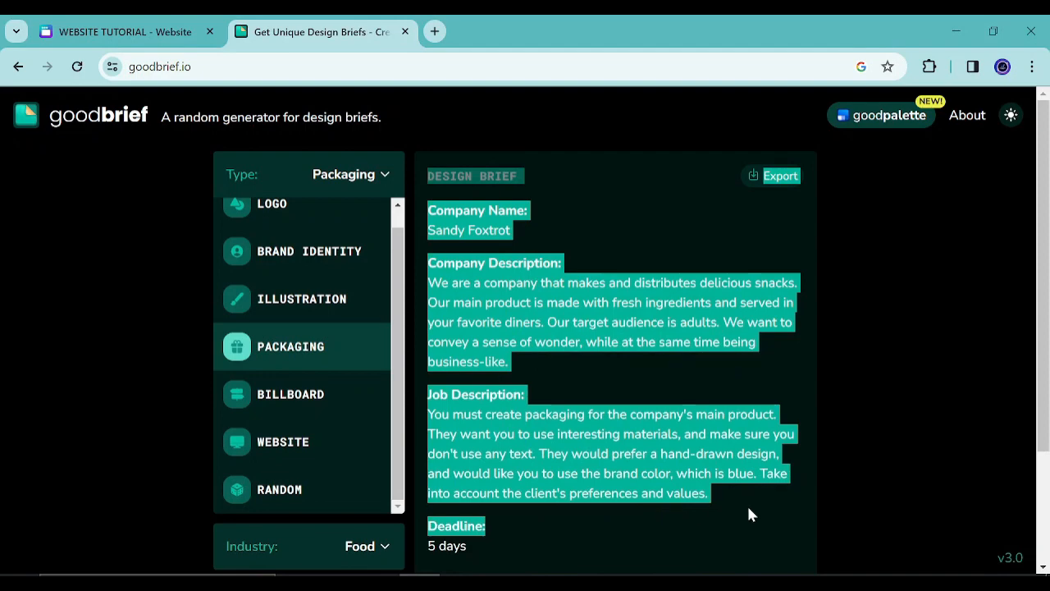
pyautogui.click(784, 364)
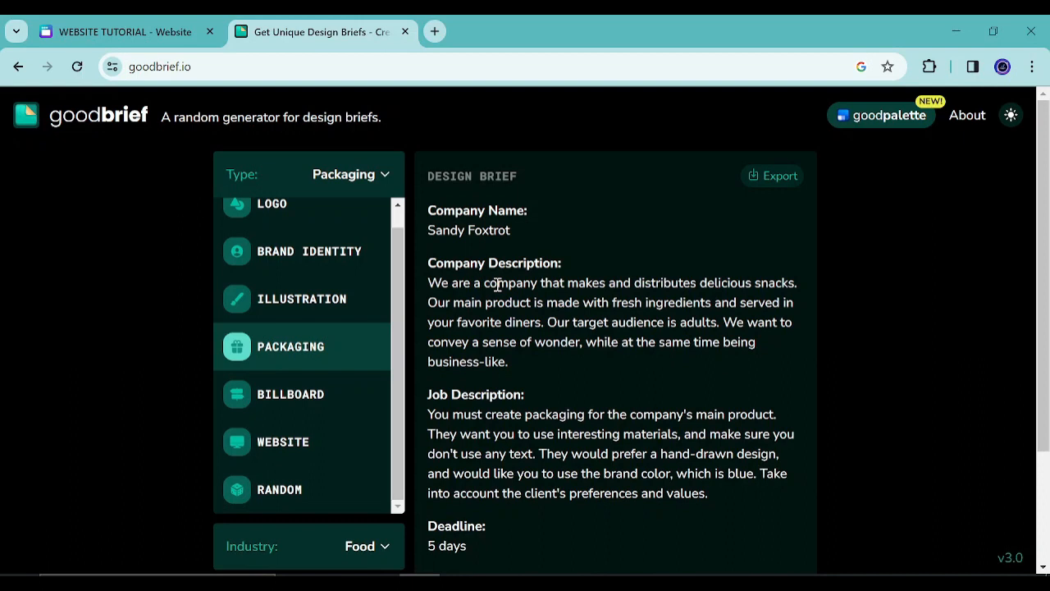
pyautogui.click(775, 175)
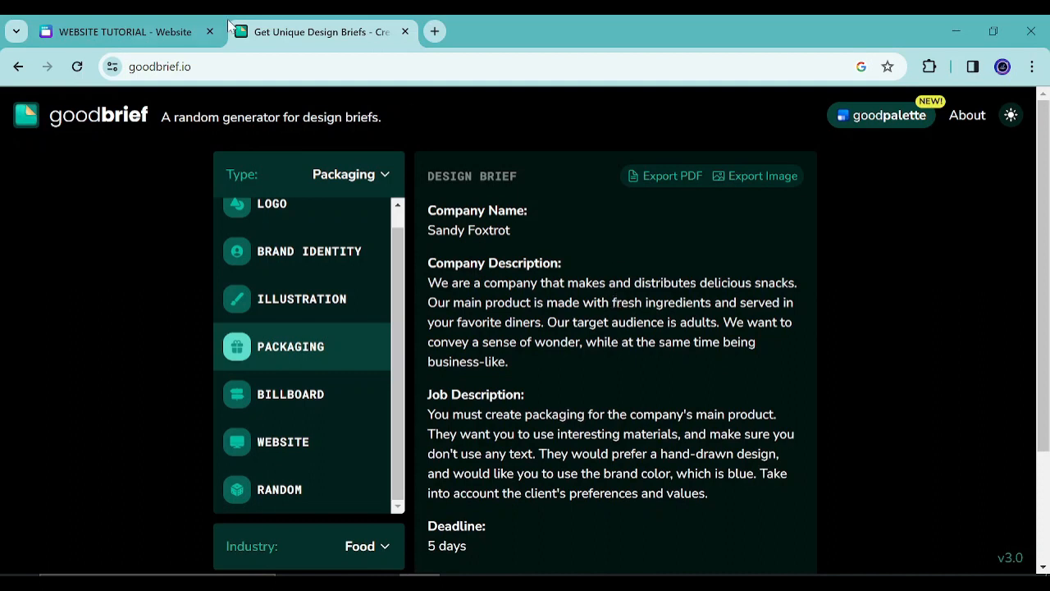
# Step: Close the goodbrief.io page and select the first page of the WEBSITE TUTORIAL design in Canva
pyautogui.click(405, 34)
pyautogui.click(550, 276)
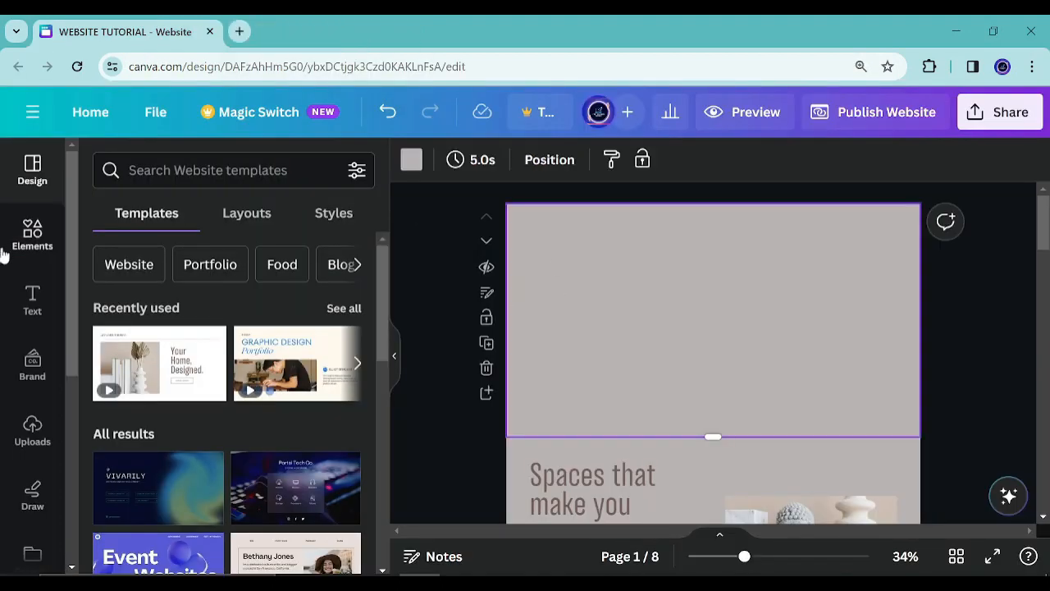
# Step: Add a square shape to the first page and fill it with the dark brown document colour
pyautogui.click(32, 227)
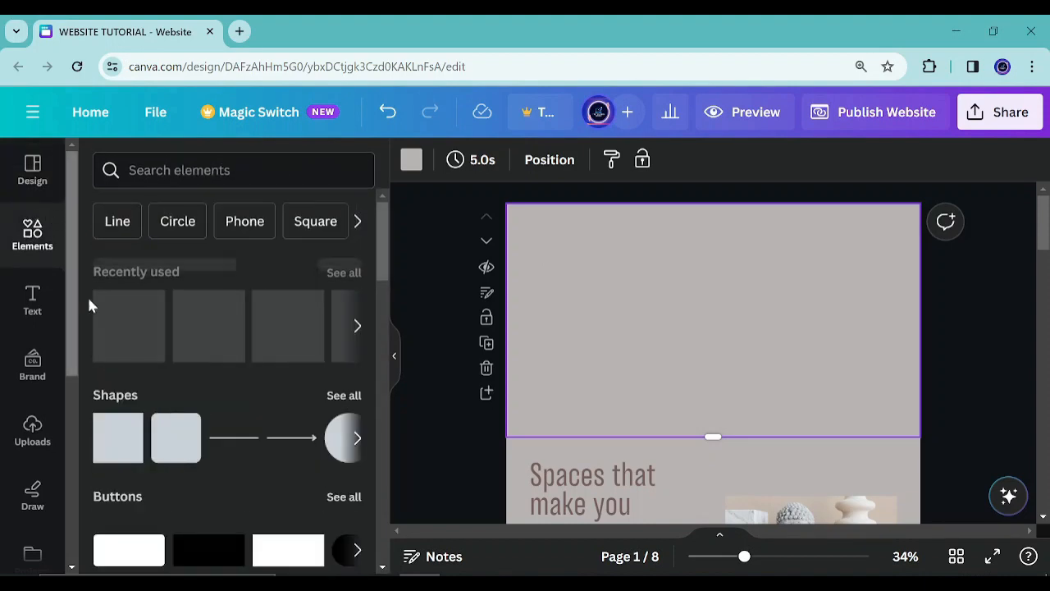
pyautogui.click(118, 438)
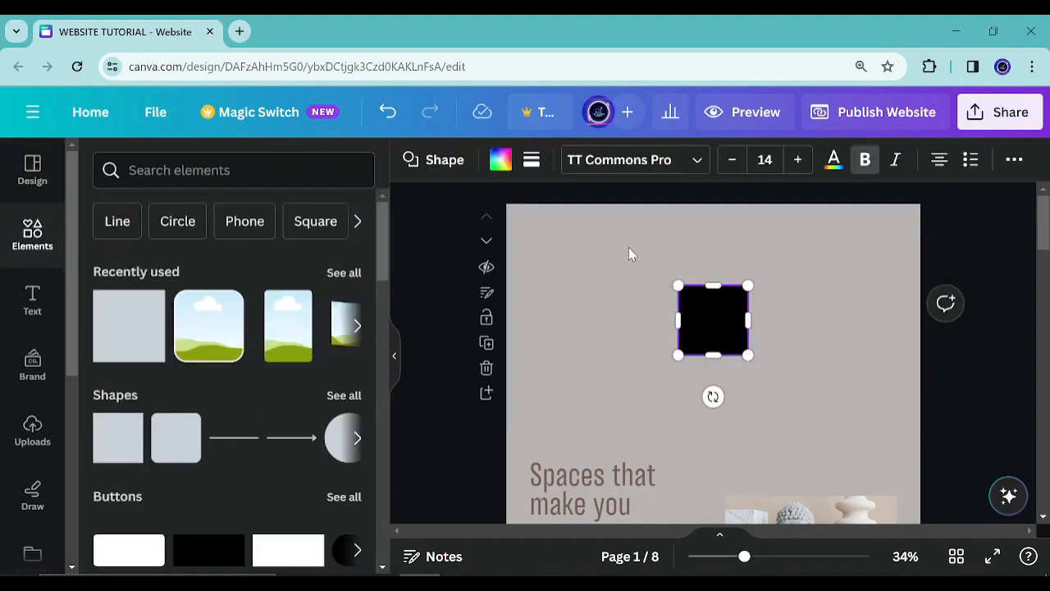
pyautogui.click(500, 159)
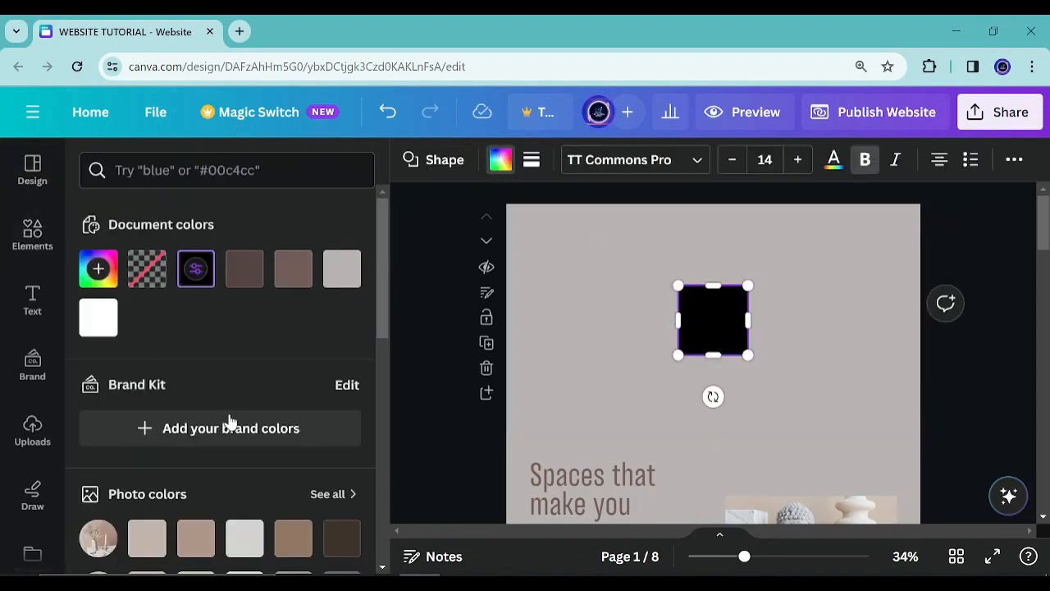
pyautogui.scroll(-2, 230, 424)
pyautogui.scroll(2, 270, 327)
pyautogui.click(245, 268)
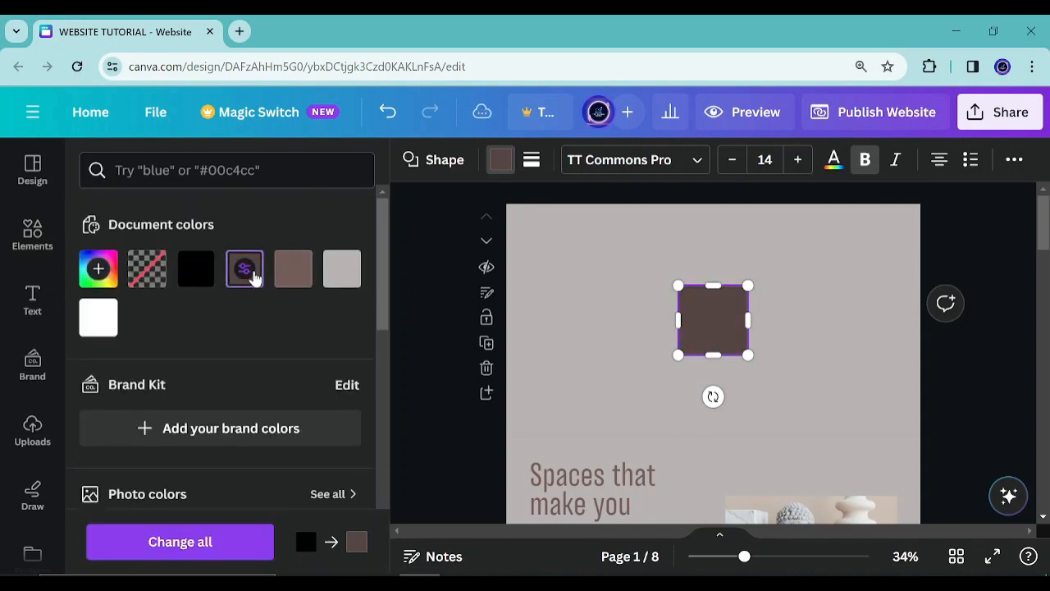
# Step: Move the square to the page's upper edge and stretch it into a full-width header band with slightly more height
pyautogui.click(456, 309)
pyautogui.moveTo(705, 312); pyautogui.dragTo(930, 258)
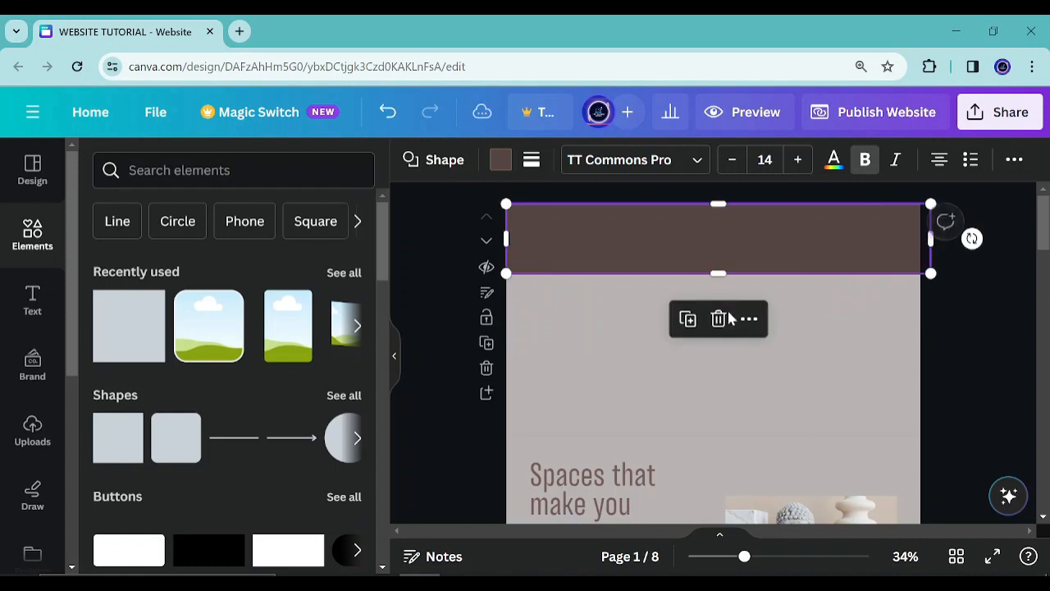
pyautogui.moveTo(719, 273); pyautogui.dragTo(720, 287)
pyautogui.click(418, 303)
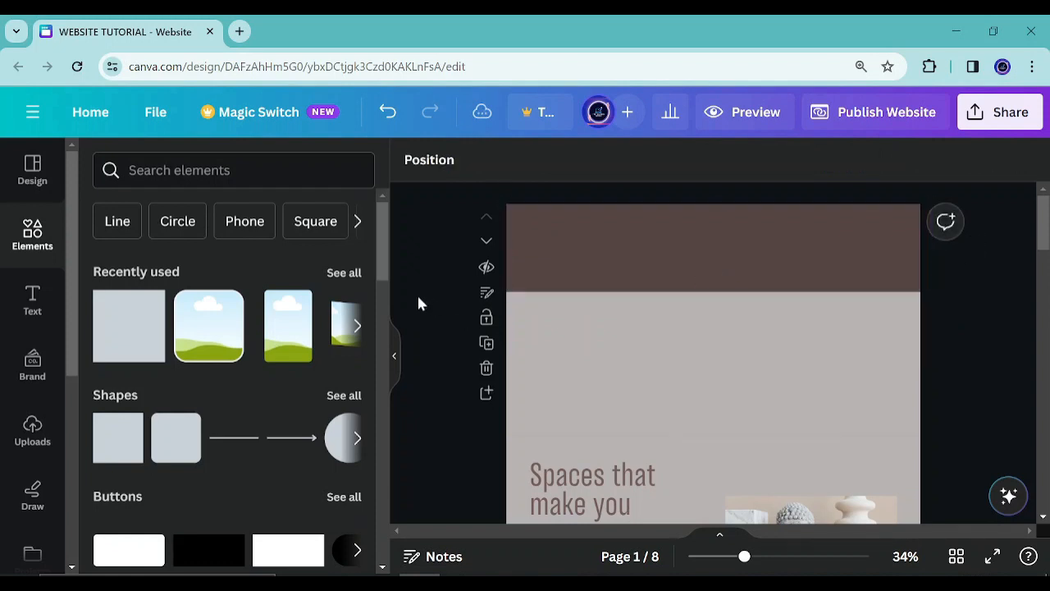
# Step: Add a straight line to the page and set its line weight to 28
pyautogui.click(234, 437)
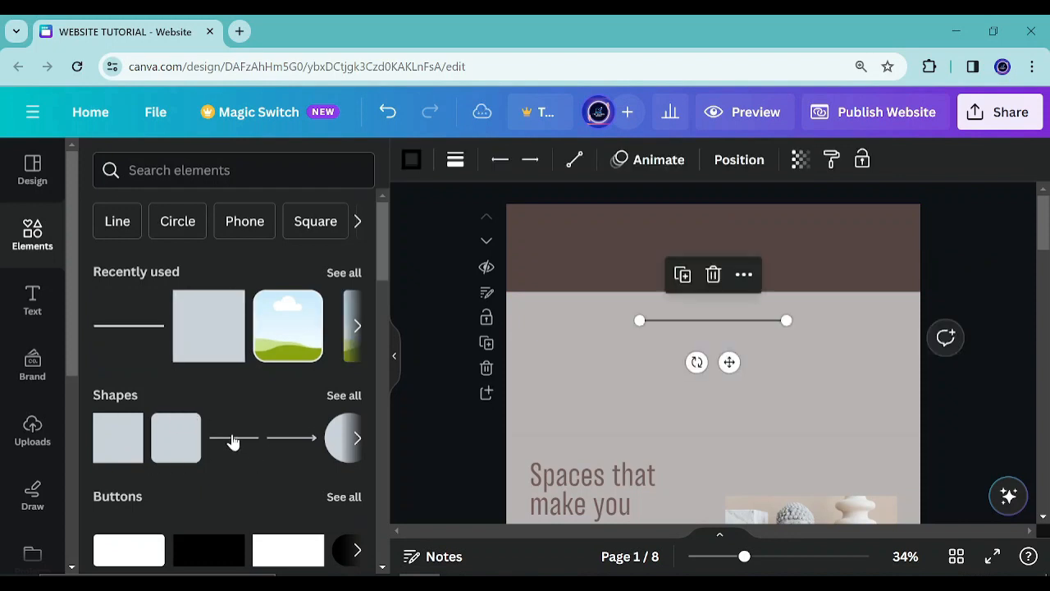
pyautogui.click(456, 161)
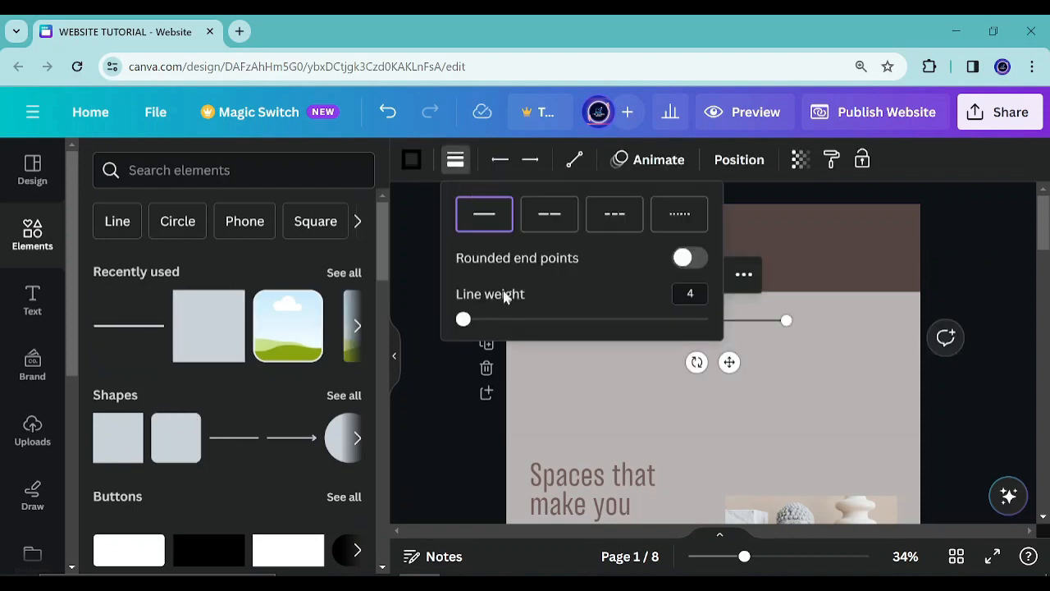
pyautogui.moveTo(462, 318); pyautogui.dragTo(520, 306)
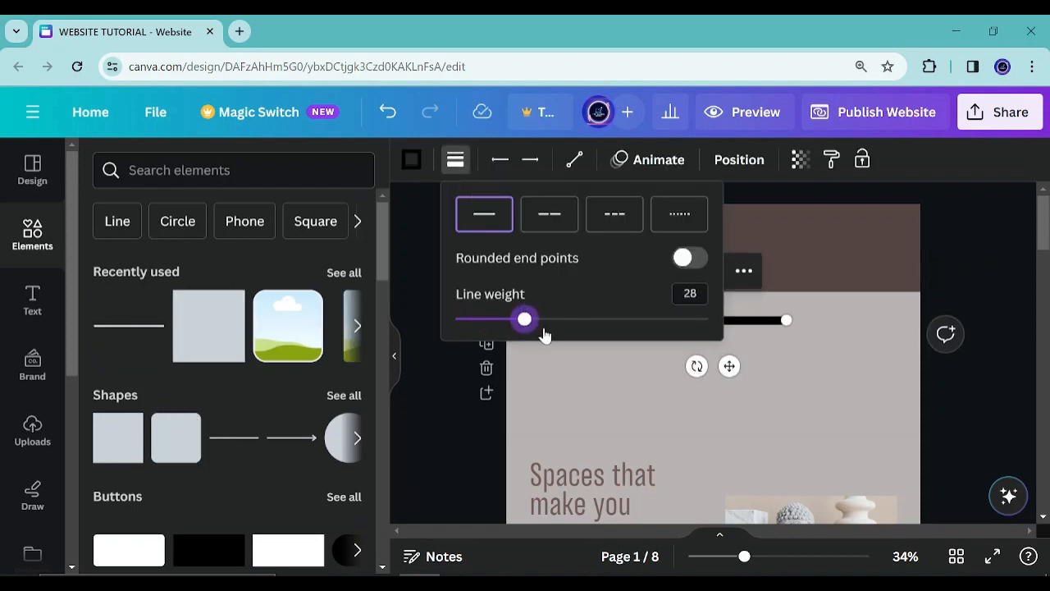
pyautogui.click(444, 427)
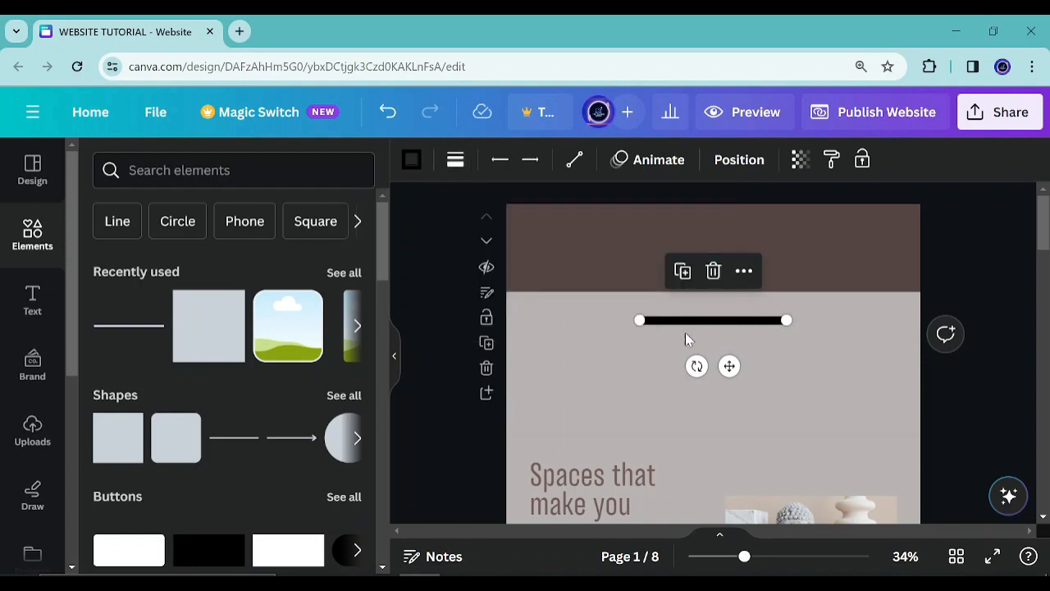
# Step: Extend the black line across the full page width and place it horizontally over the upper part of the header band
pyautogui.moveTo(786, 320); pyautogui.dragTo(920, 320)
pyautogui.moveTo(639, 320); pyautogui.dragTo(506, 320)
pyautogui.moveTo(730, 366); pyautogui.dragTo(726, 285)
# Step: Recolour the header band with the light tan from the photo colours
pyautogui.click(624, 256)
pyautogui.click(500, 161)
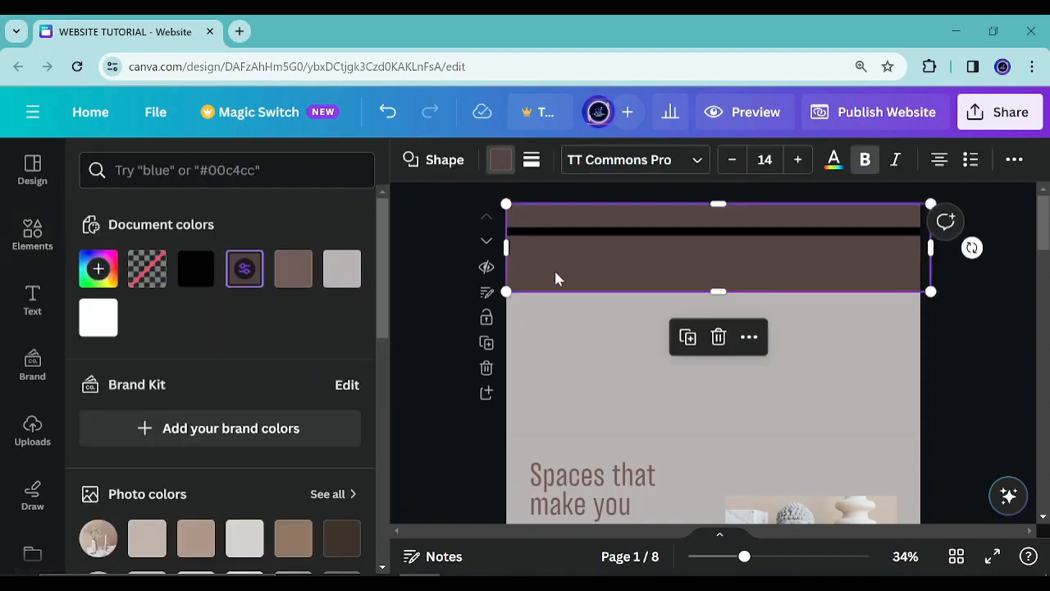
pyautogui.click(341, 269)
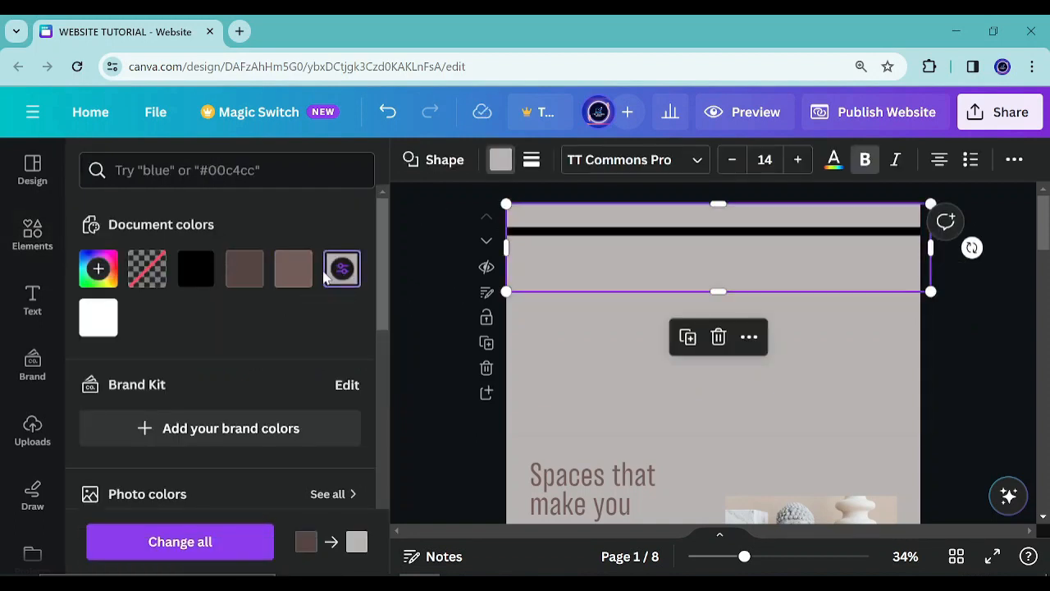
pyautogui.scroll(-5, 132, 312)
pyautogui.click(197, 314)
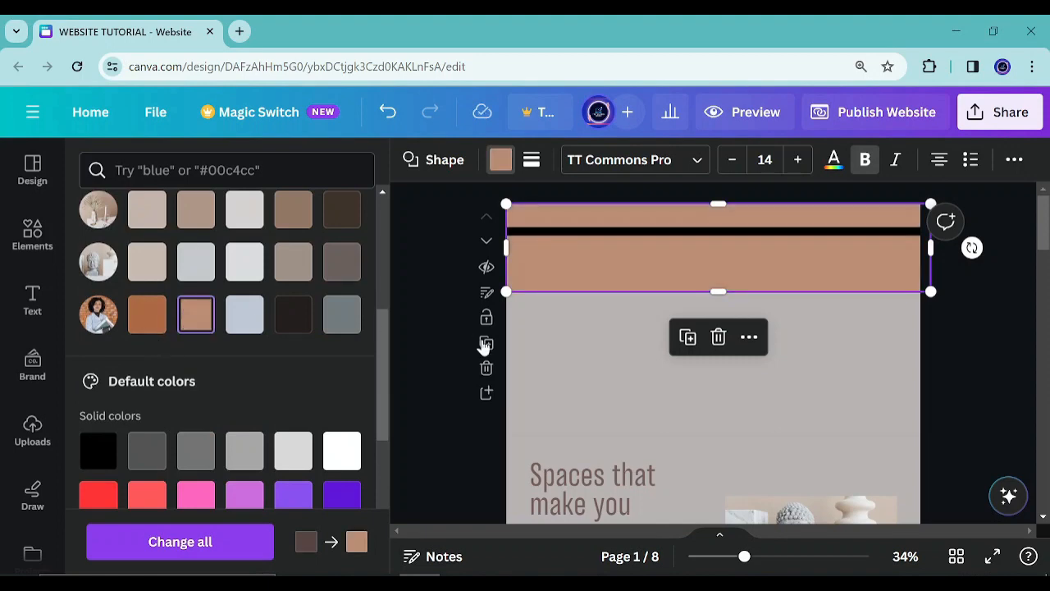
pyautogui.click(463, 369)
pyautogui.moveTo(660, 236); pyautogui.dragTo(659, 230)
pyautogui.click(415, 421)
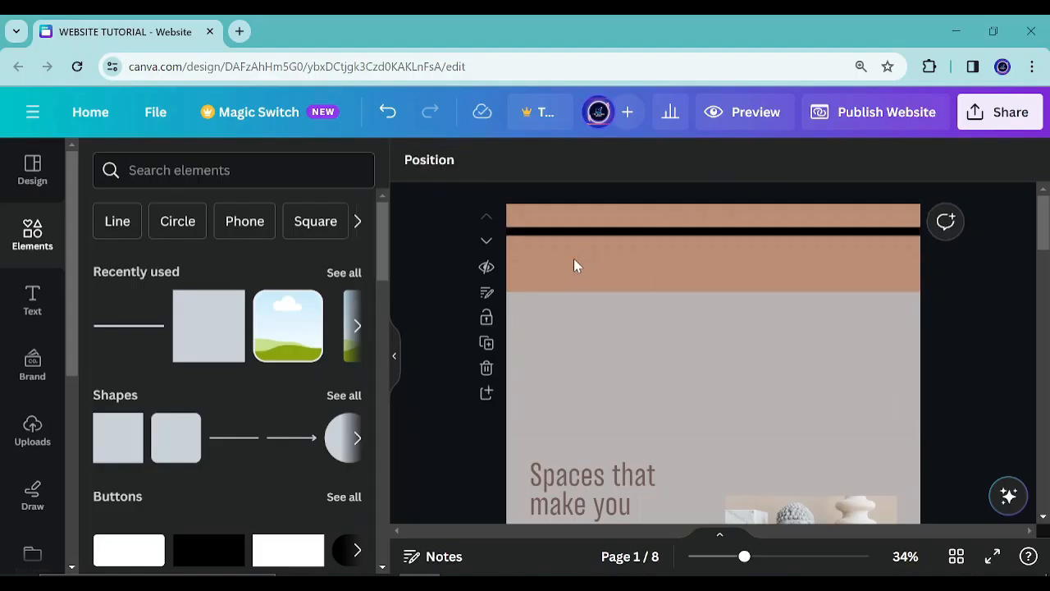
# Step: Add a second straight line, increase its weight, and rotate it to vertical so it hangs from the horizontal line
pyautogui.click(576, 235)
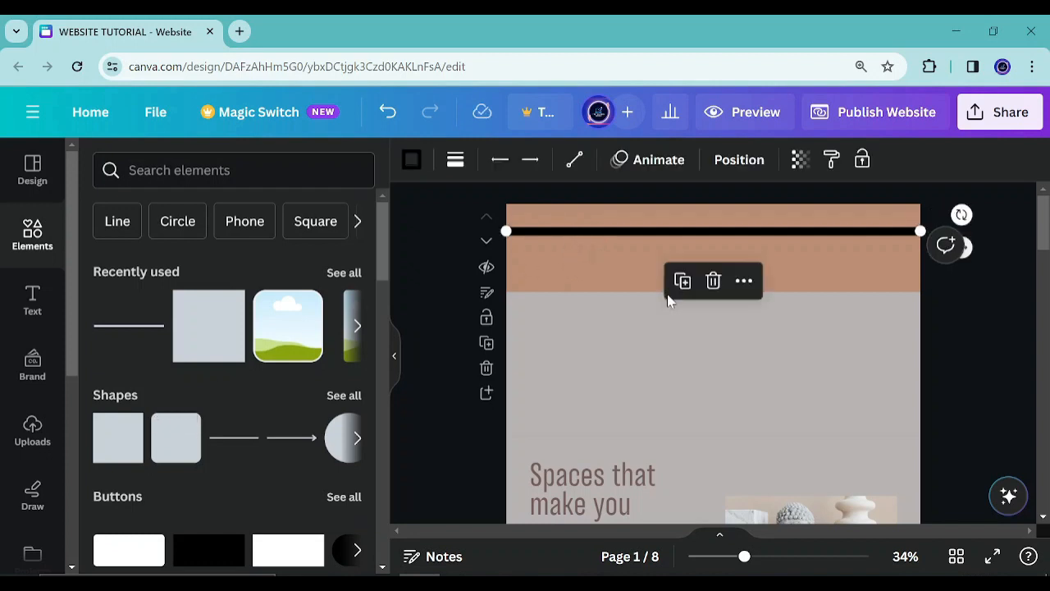
pyautogui.click(230, 443)
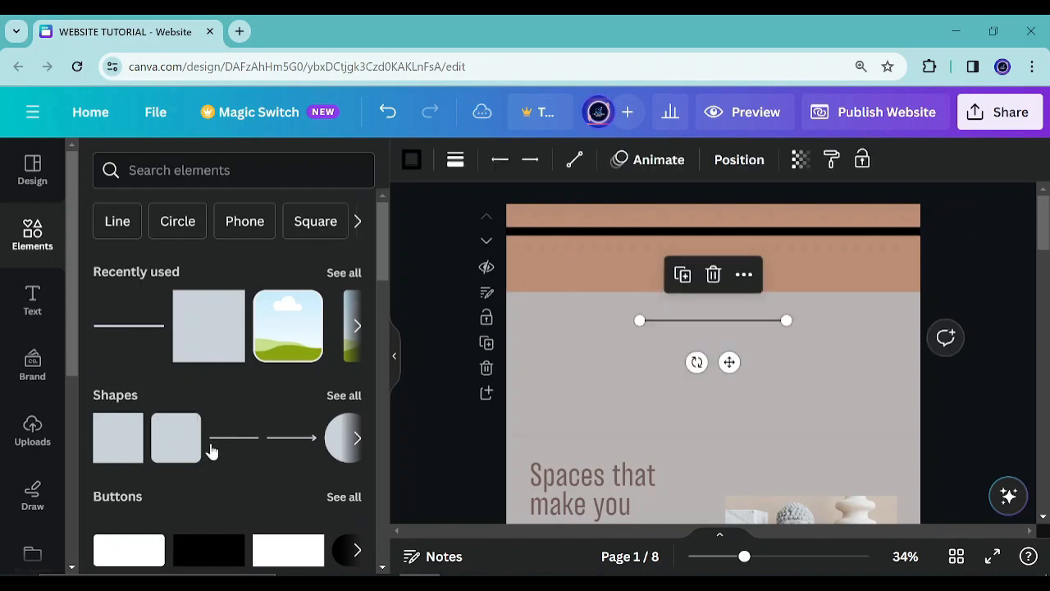
pyautogui.click(455, 161)
pyautogui.moveTo(463, 320); pyautogui.dragTo(539, 320)
pyautogui.moveTo(695, 367); pyautogui.dragTo(627, 277)
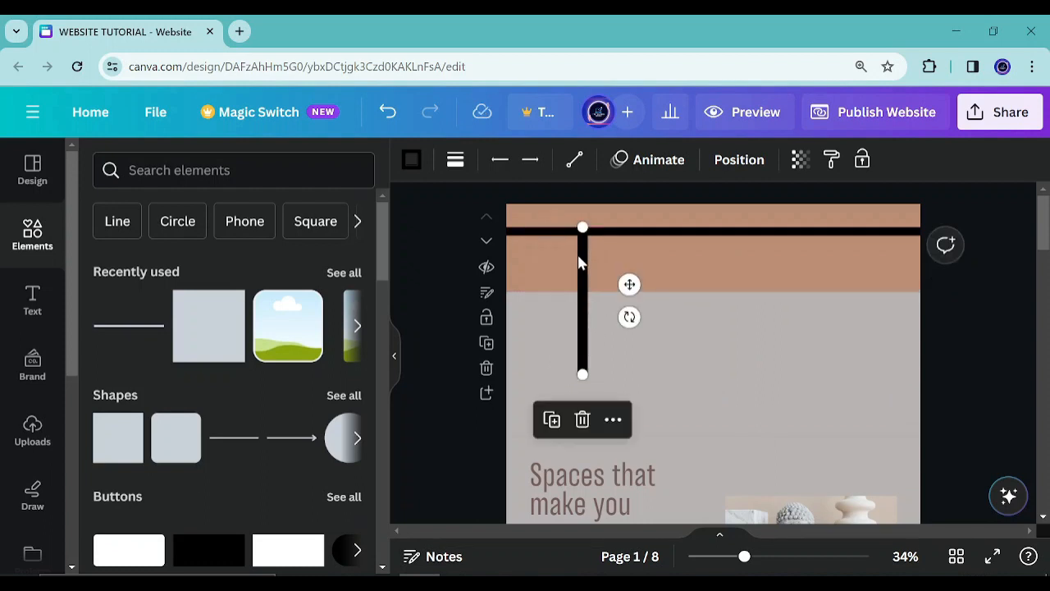
# Step: Shorten the vertical line to end at the header band's lower edge and shift it slightly to the right
pyautogui.moveTo(584, 376); pyautogui.dragTo(584, 292)
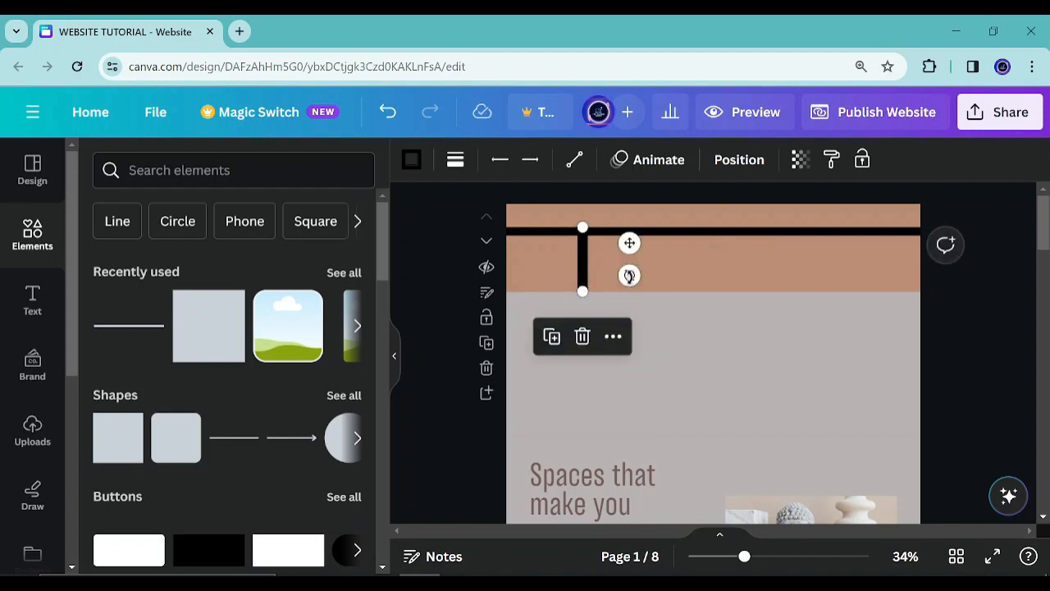
pyautogui.moveTo(629, 241)
pyautogui.mouseDown()
pyautogui.moveTo(648, 242)
pyautogui.moveTo(618, 246)
pyautogui.moveTo(647, 244)
pyautogui.mouseUp()
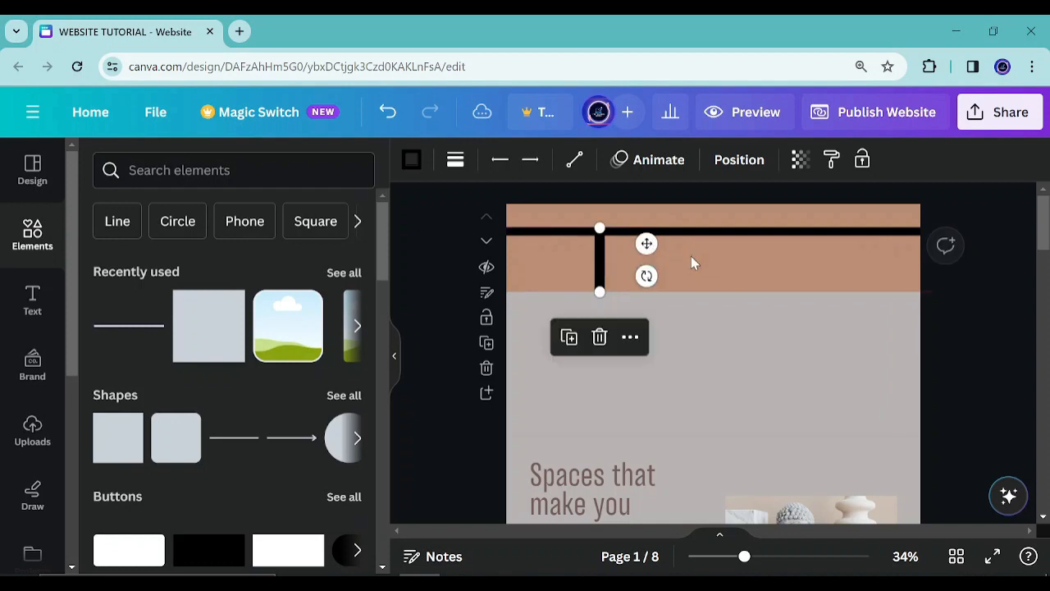
pyautogui.click(554, 277)
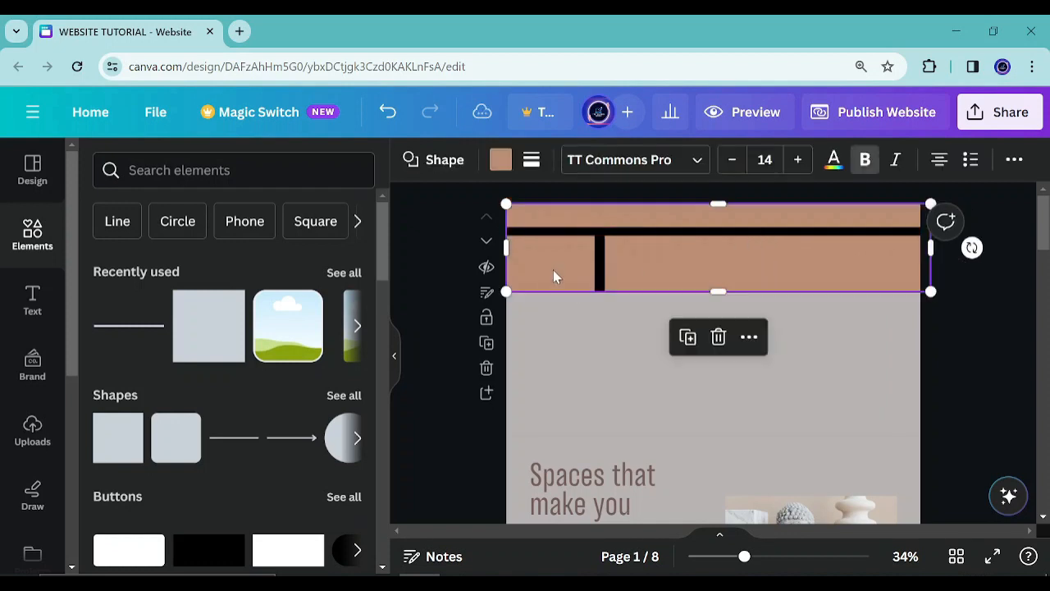
pyautogui.click(529, 233)
pyautogui.click(540, 276)
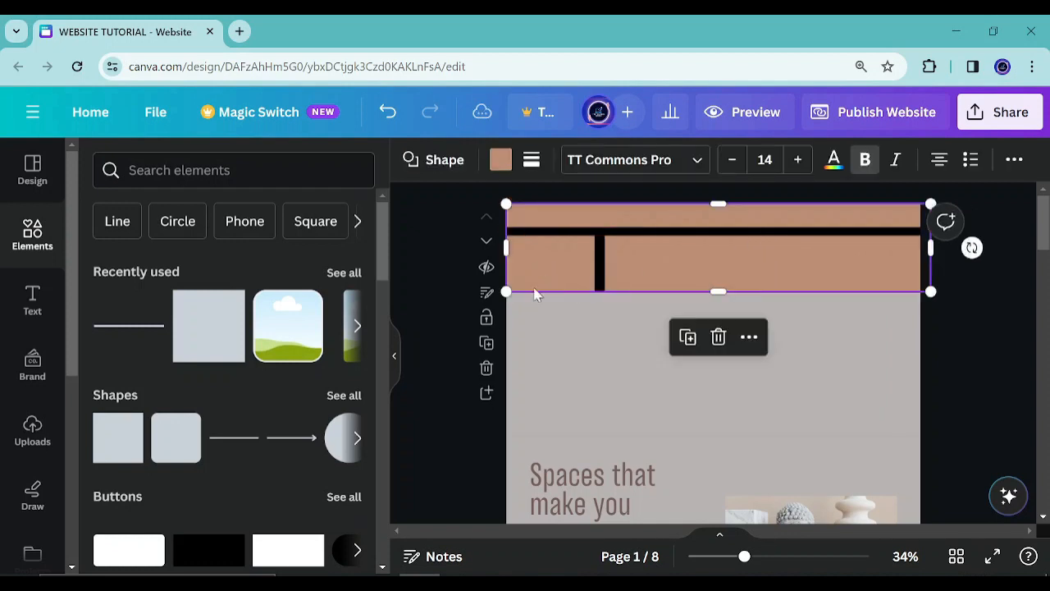
# Step: Duplicate the vertical divider line twice and place the copies further right along the header band
pyautogui.click(600, 271)
pyautogui.click(569, 338)
pyautogui.moveTo(652, 243); pyautogui.dragTo(750, 241)
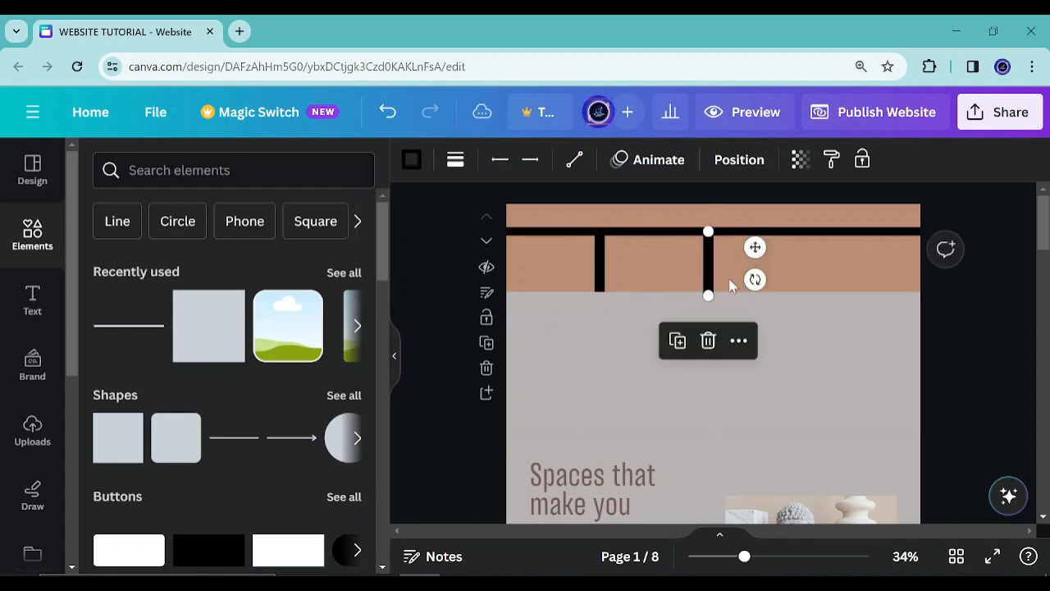
pyautogui.click(678, 340)
# Step: Space four vertical dividers along the header band to split it into five sections, aligned with the band's lower edge
pyautogui.click(600, 263)
pyautogui.moveTo(600, 262); pyautogui.dragTo(576, 261)
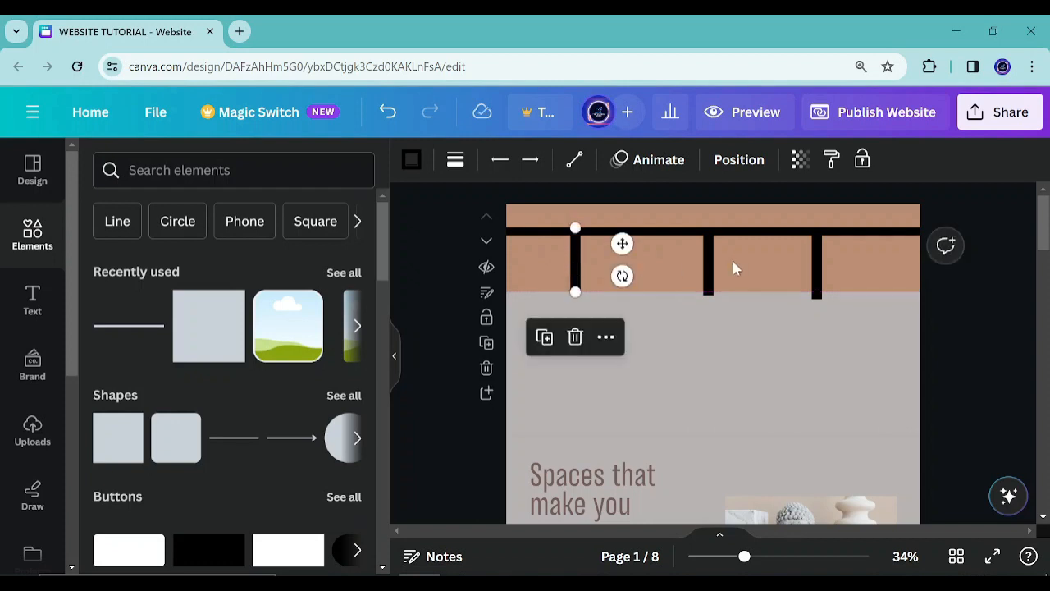
pyautogui.click(711, 267)
pyautogui.moveTo(710, 271); pyautogui.dragTo(673, 257)
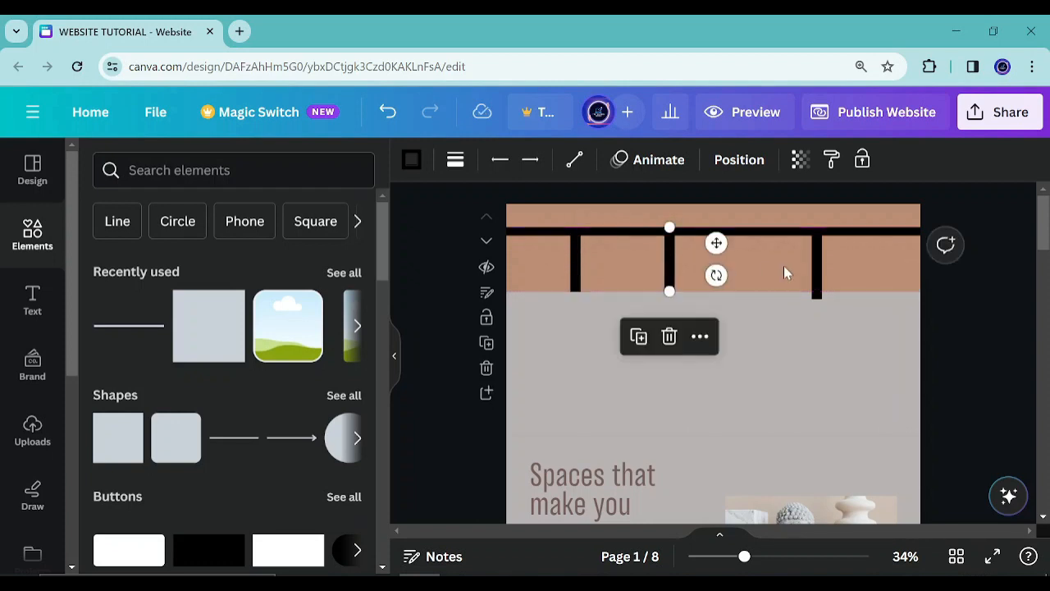
pyautogui.click(816, 264)
pyautogui.moveTo(816, 264); pyautogui.dragTo(855, 257)
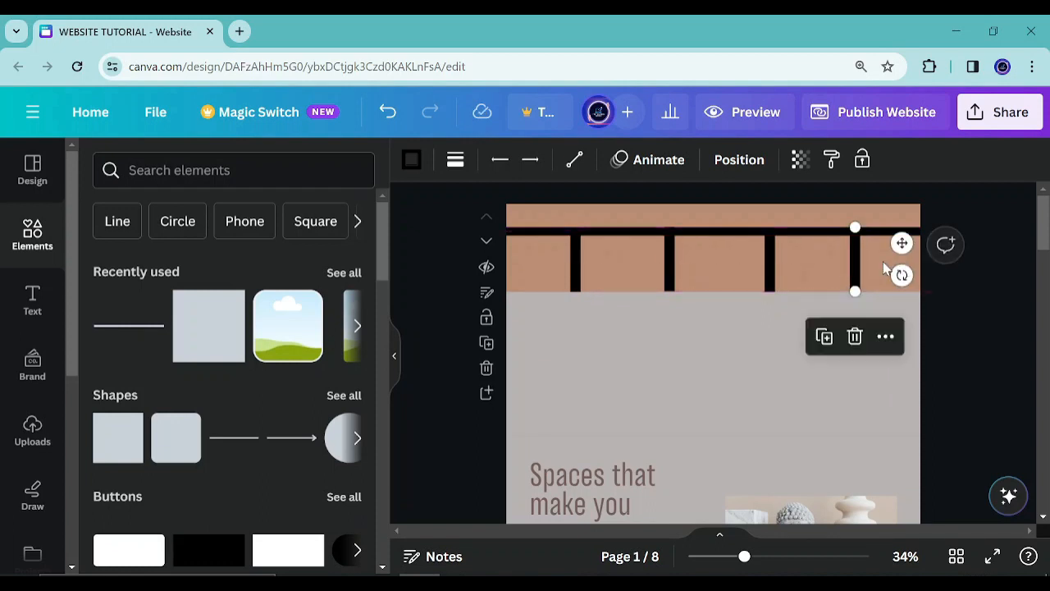
# Step: Widen the tan header band beyond both page edges and move the horizontal black line slightly higher
pyautogui.click(529, 269)
pyautogui.moveTo(503, 247); pyautogui.dragTo(418, 248)
pyautogui.moveTo(933, 247); pyautogui.dragTo(959, 241)
pyautogui.click(544, 233)
pyautogui.click(966, 357)
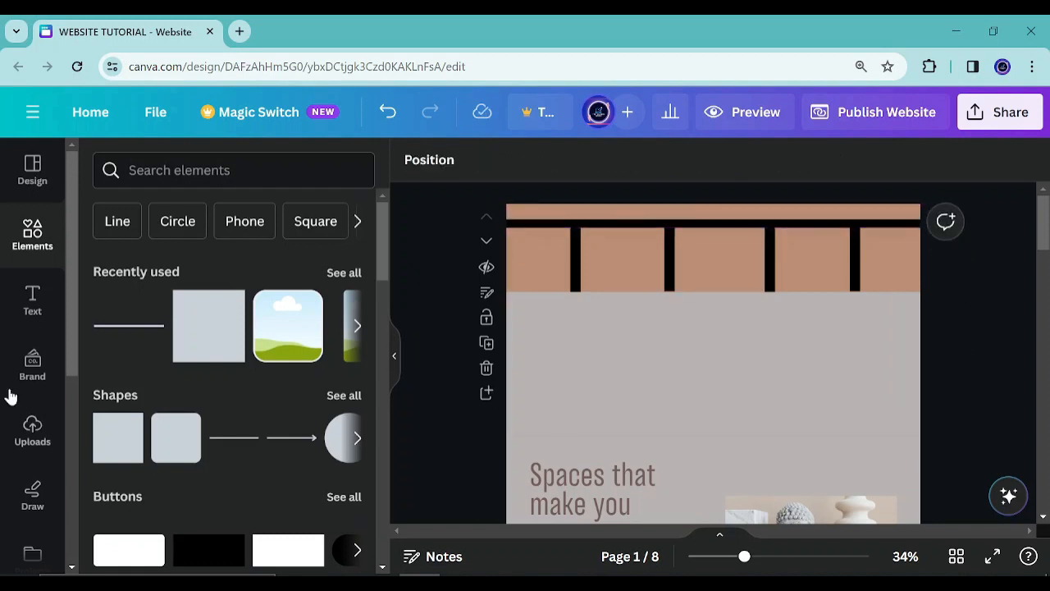
# Step: Insert the "LIKE & FOLLOW for more" text combination, ungroup it, and delete the "for more" line
pyautogui.click(32, 299)
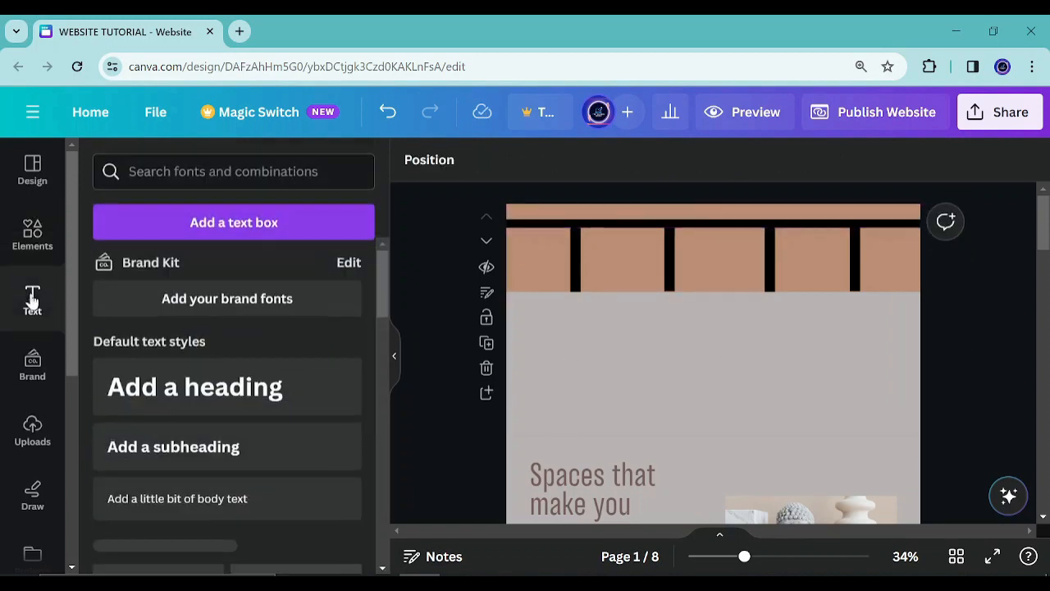
pyautogui.scroll(-2, 261, 364)
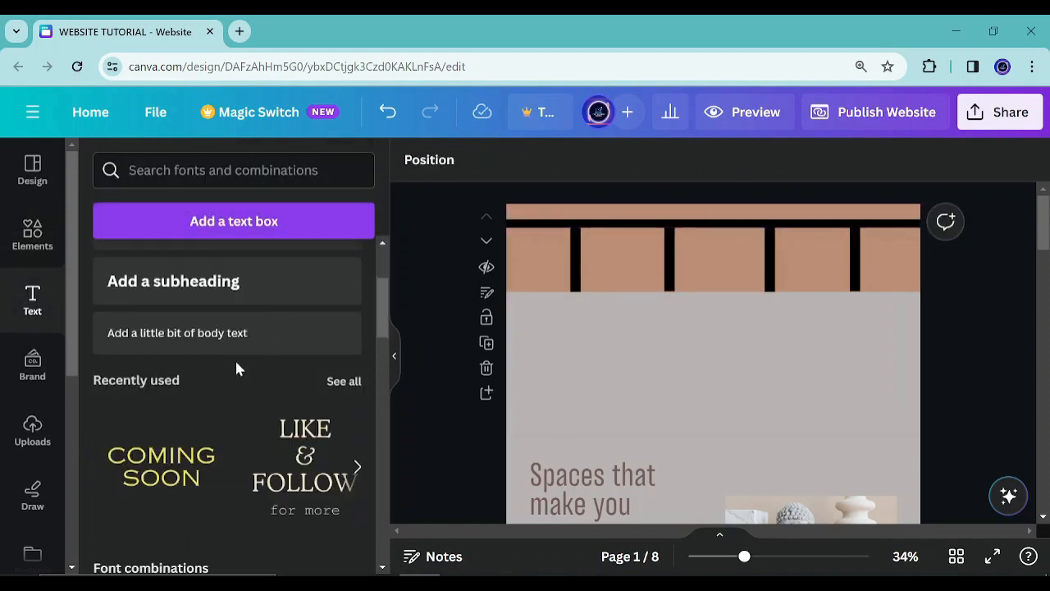
pyautogui.click(303, 434)
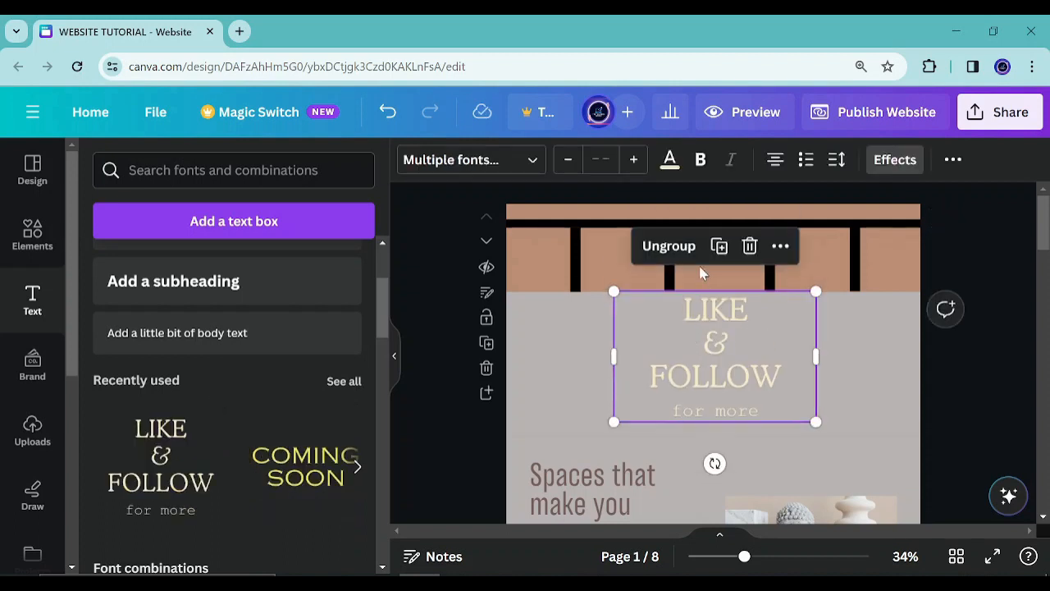
pyautogui.click(669, 246)
pyautogui.click(459, 370)
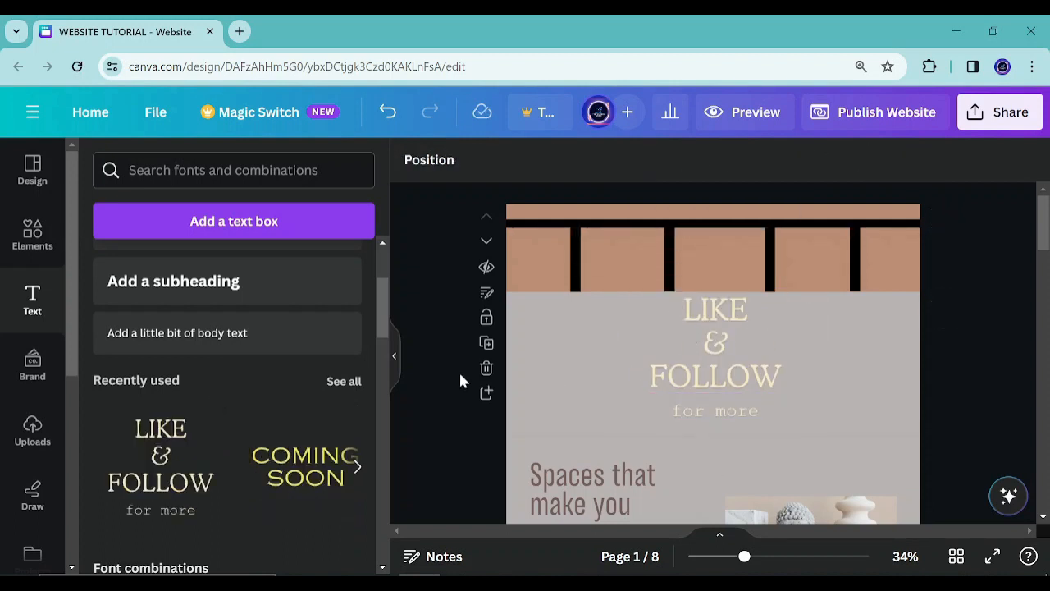
pyautogui.click(736, 416)
pyautogui.press('Delete')
# Step: Colour the "LIKE & FOLLOW" text white and replace its wording with "LANDING PAGE"
pyautogui.doubleClick(702, 367)
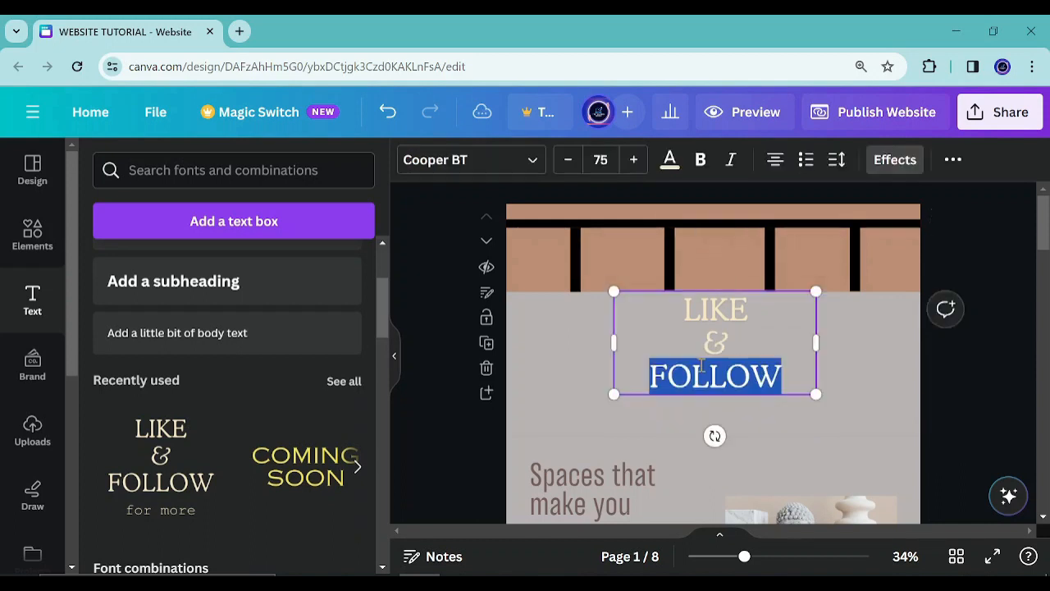
pyautogui.hotkey('ctrl', 'a')
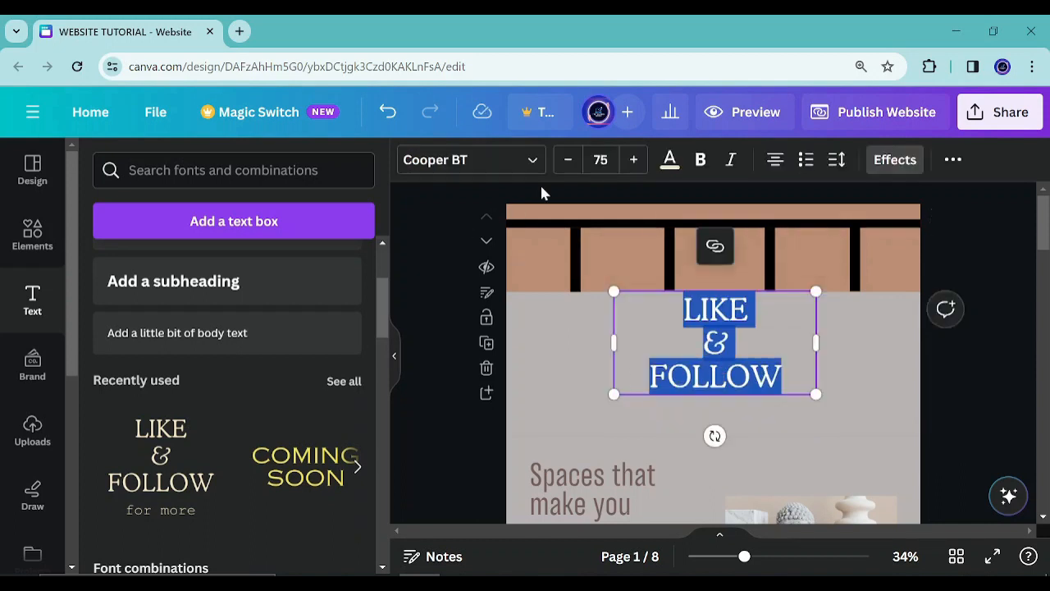
pyautogui.click(671, 160)
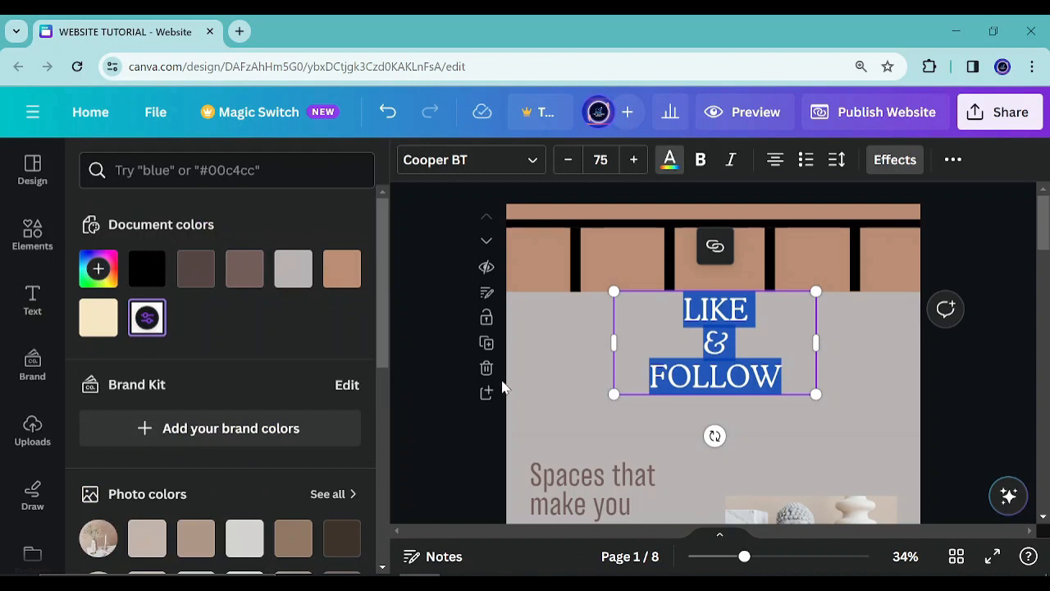
pyautogui.write('LANDING PAG')
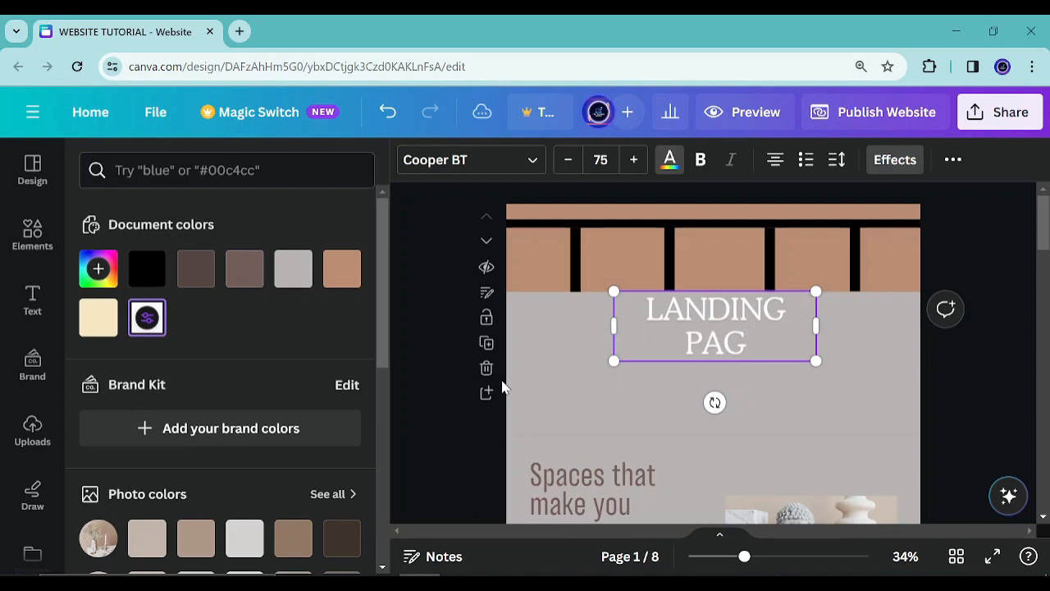
pyautogui.write('E')
# Step: Make the "LANDING PAGE" text bold, shrink it to font size 33.4, and place it inside the header's first section
pyautogui.moveTo(815, 292); pyautogui.dragTo(713, 327)
pyautogui.doubleClick(682, 354)
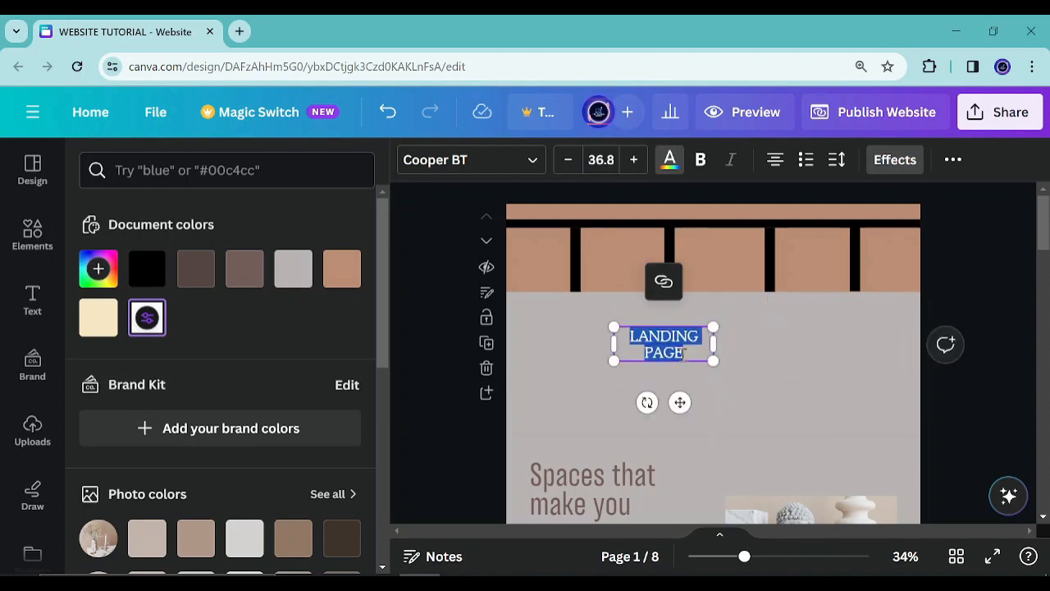
pyautogui.click(700, 159)
pyautogui.moveTo(679, 402); pyautogui.dragTo(550, 326)
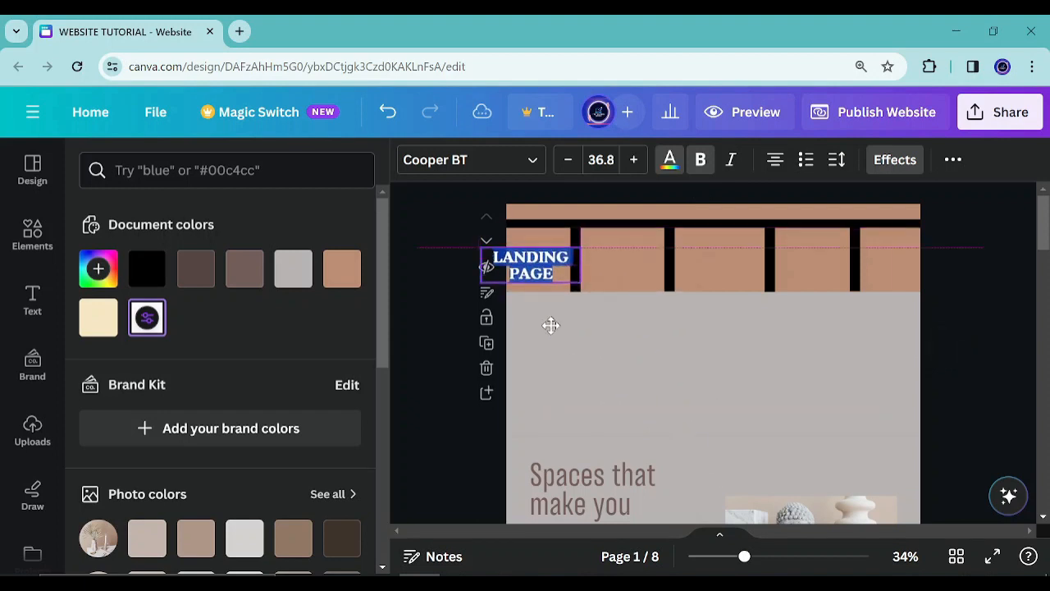
pyautogui.moveTo(589, 251); pyautogui.dragTo(545, 255)
pyautogui.click(586, 256)
# Step: Duplicate the "LANDING PAGE" label into the second header section and replace its wording with "INFORMATION PAGE"
pyautogui.click(543, 273)
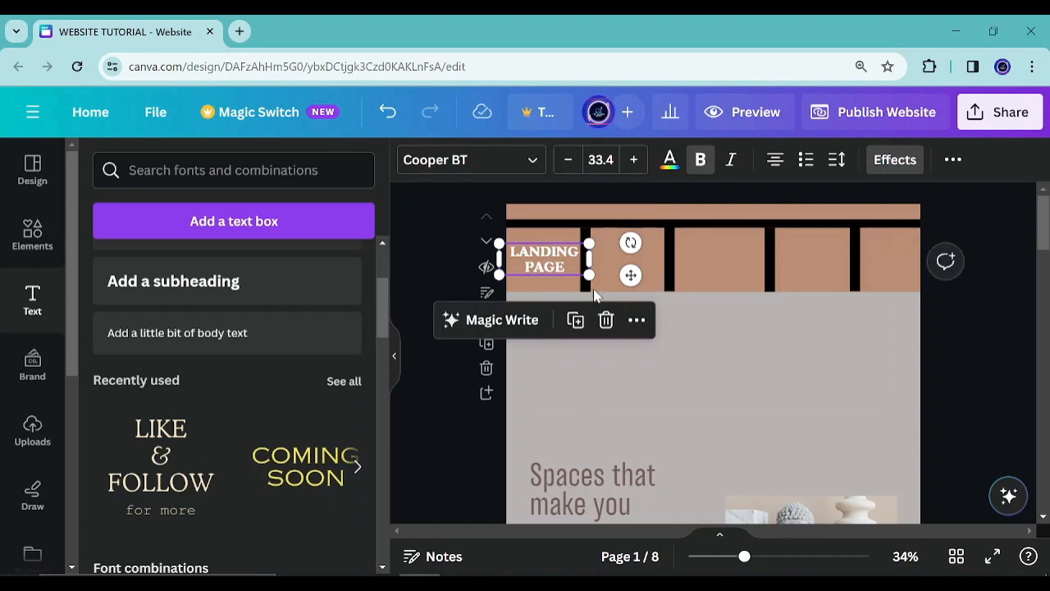
pyautogui.click(575, 321)
pyautogui.moveTo(552, 261); pyautogui.dragTo(639, 257)
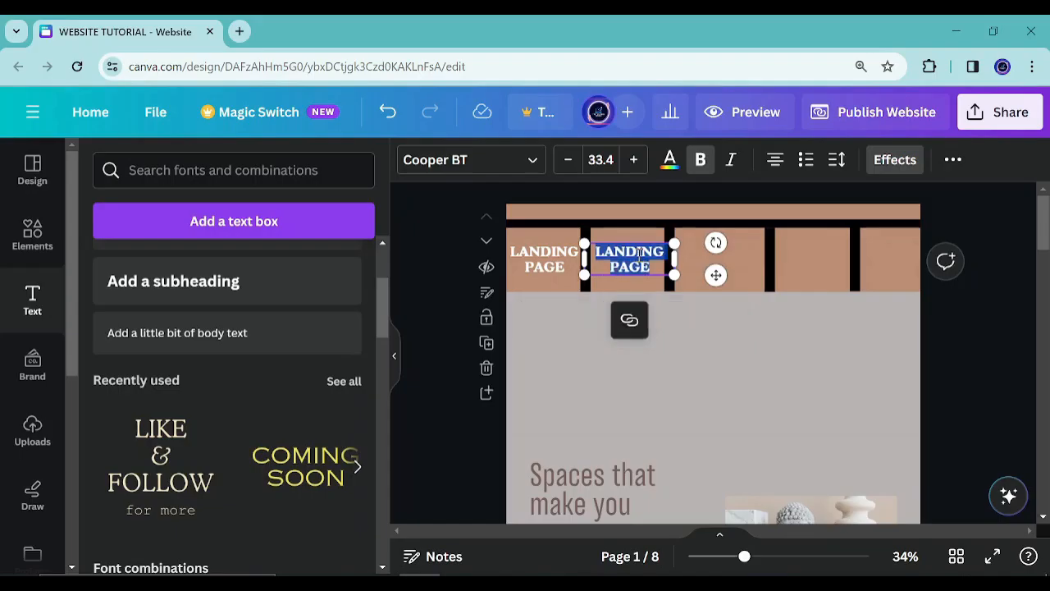
pyautogui.press('BackSpace')
pyautogui.write('INFORMATION PAGE')
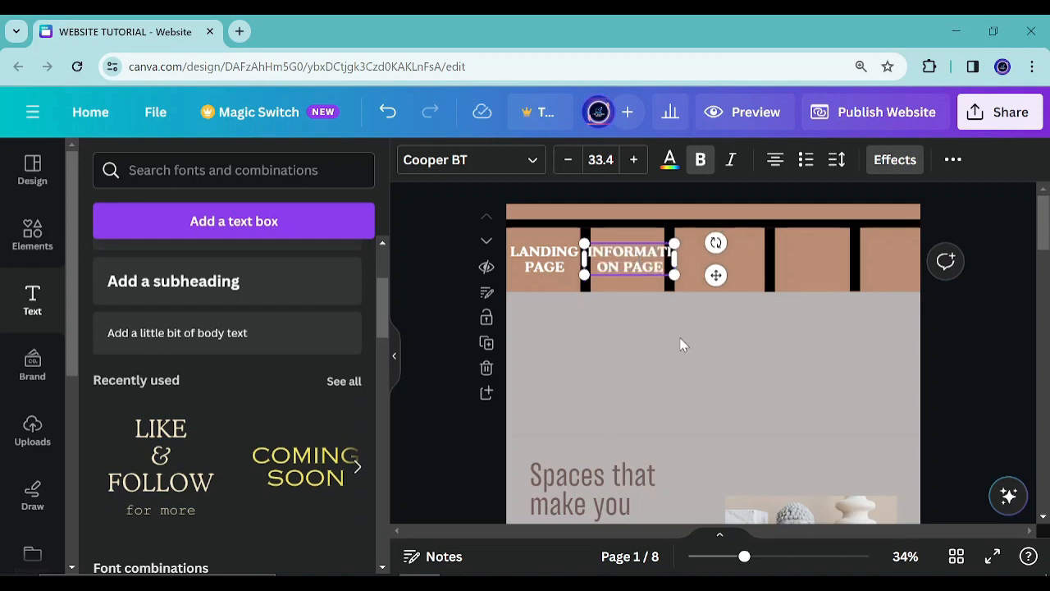
# Step: Widen the second section by shifting its far divider outward and fit the "INFORMATION PAGE" label in it at font size 27.5
pyautogui.click(669, 286)
pyautogui.moveTo(717, 244); pyautogui.dragTo(682, 243)
pyautogui.click(648, 260)
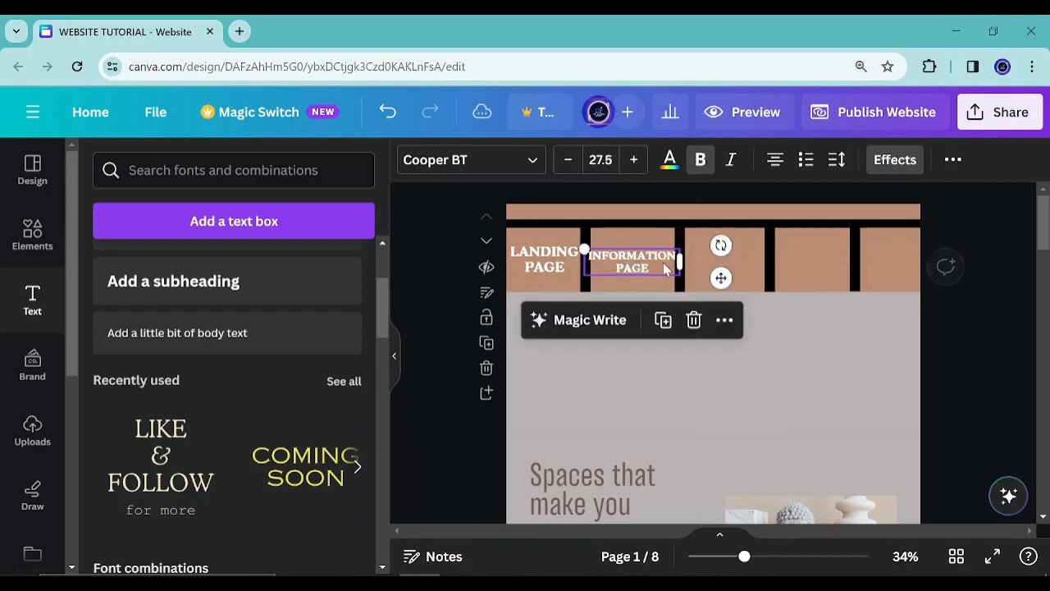
pyautogui.moveTo(720, 276); pyautogui.dragTo(678, 259)
pyautogui.hotkey('ctrl', 'z')
# Step: Reduce the "LANDING PAGE" label's font size to 32.4 and compare it with the "INFORMATION PAGE" label's size
pyautogui.click(539, 263)
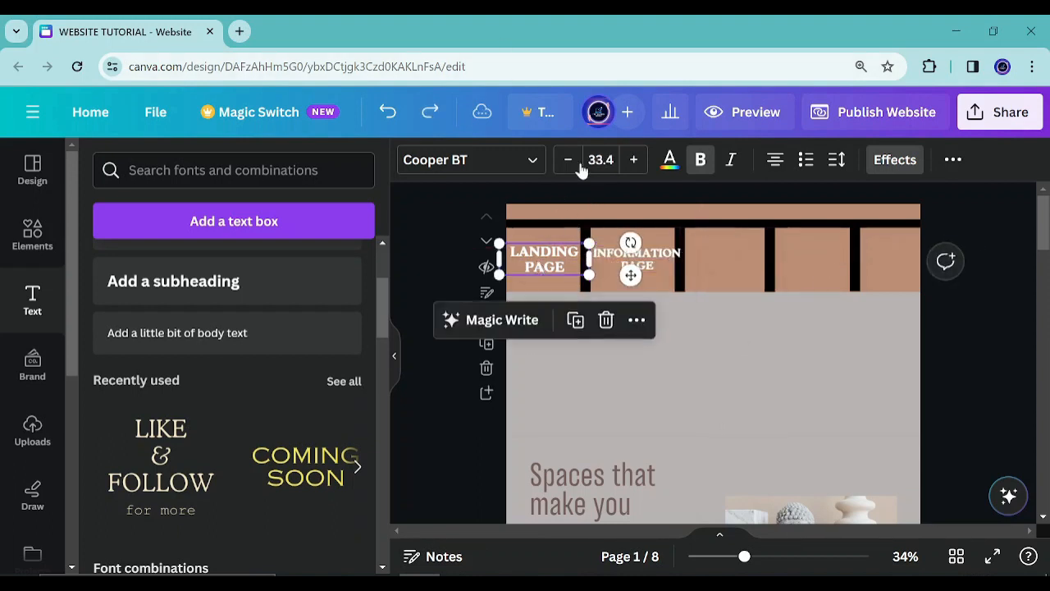
pyautogui.click(569, 161)
pyautogui.click(601, 263)
pyautogui.click(554, 257)
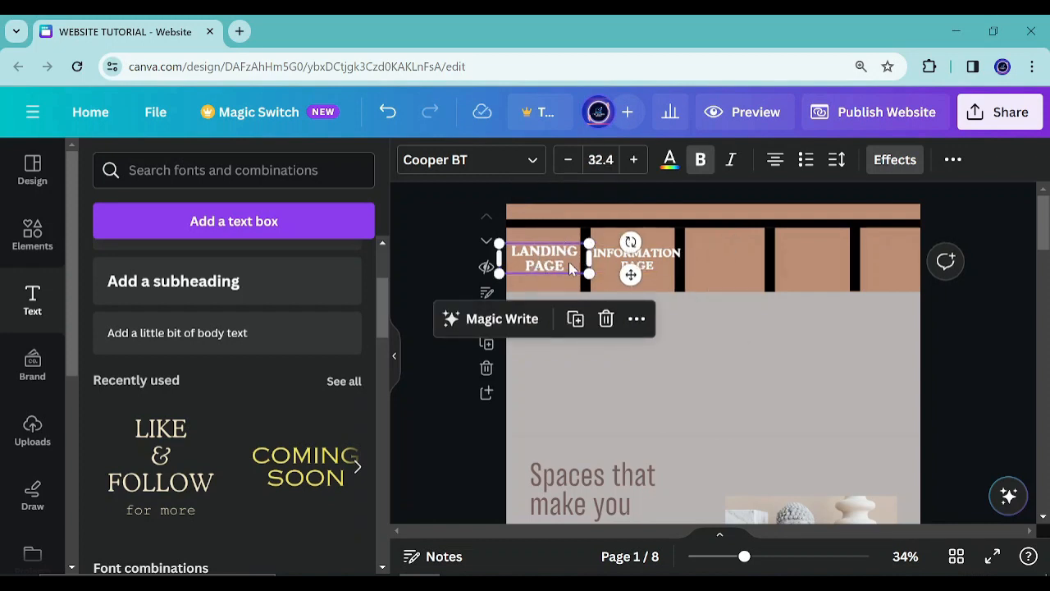
pyautogui.click(657, 268)
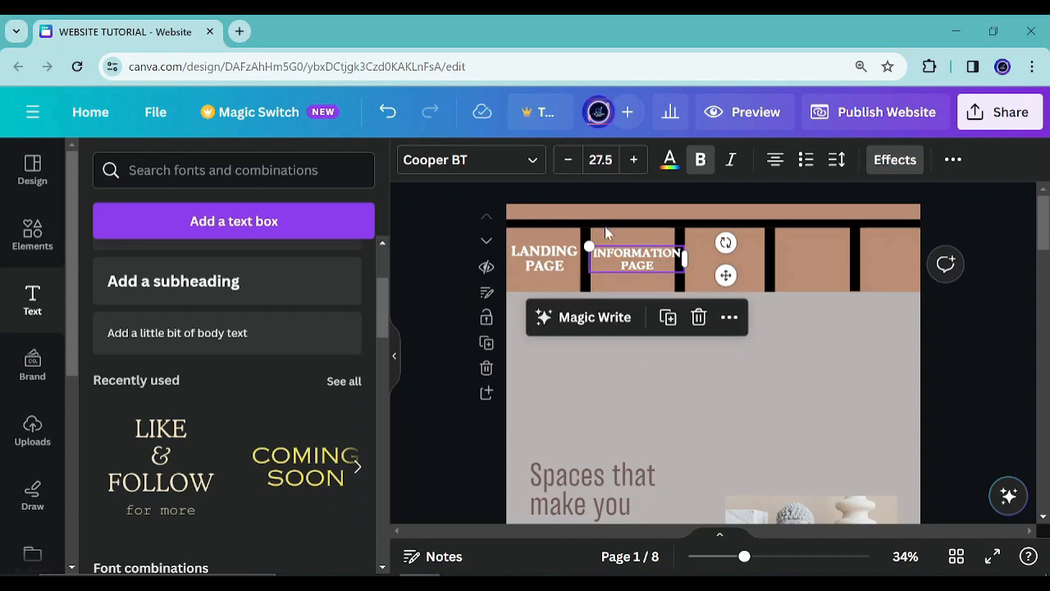
# Step: Set the "LANDING PAGE" label's font size to 27
pyautogui.click(560, 257)
pyautogui.click(601, 160)
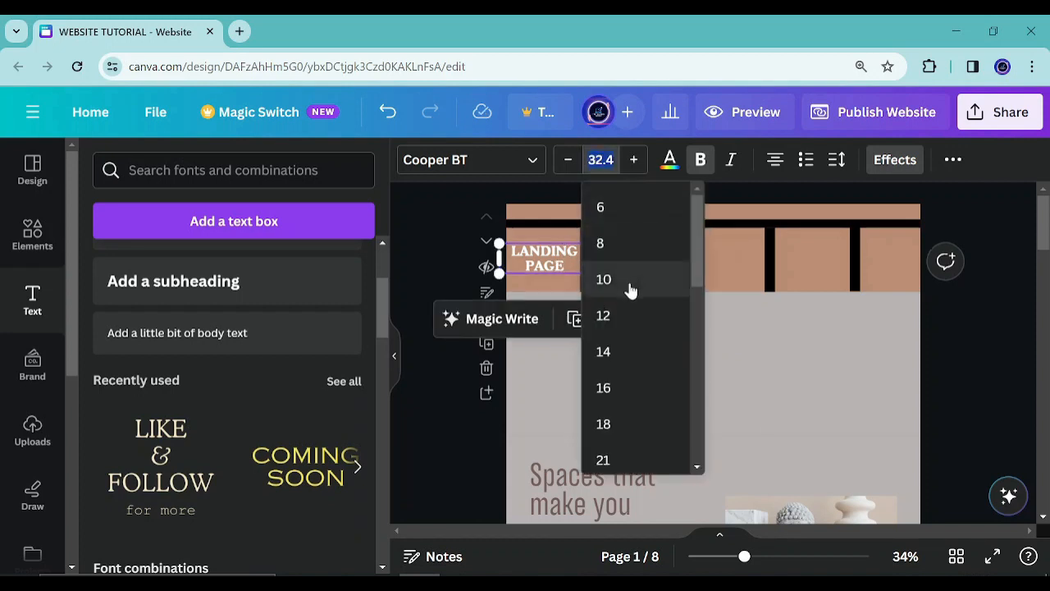
pyautogui.scroll(-4, 659, 377)
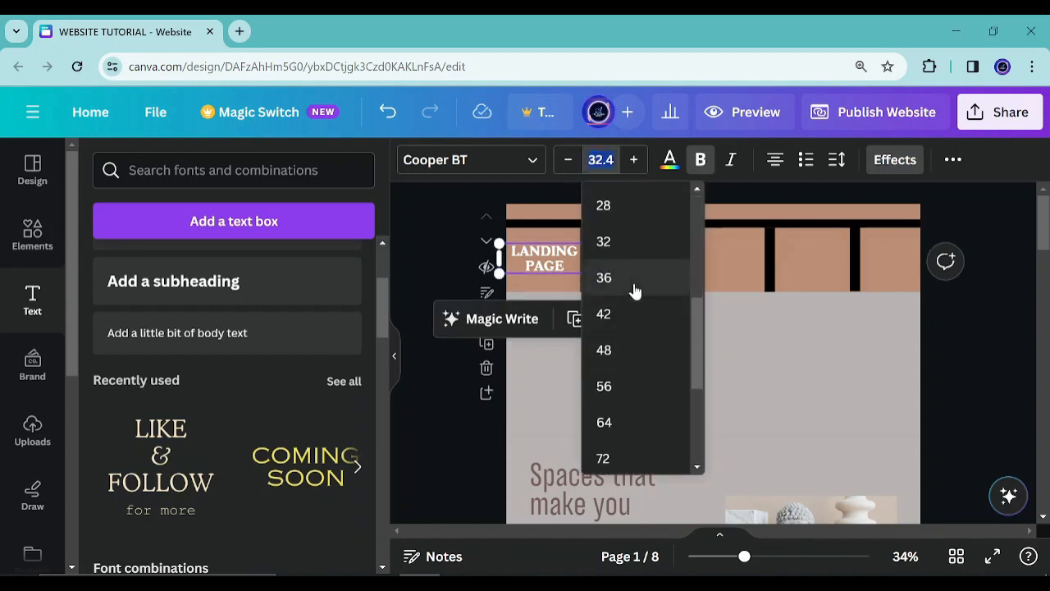
pyautogui.scroll(2, 653, 363)
pyautogui.click(624, 331)
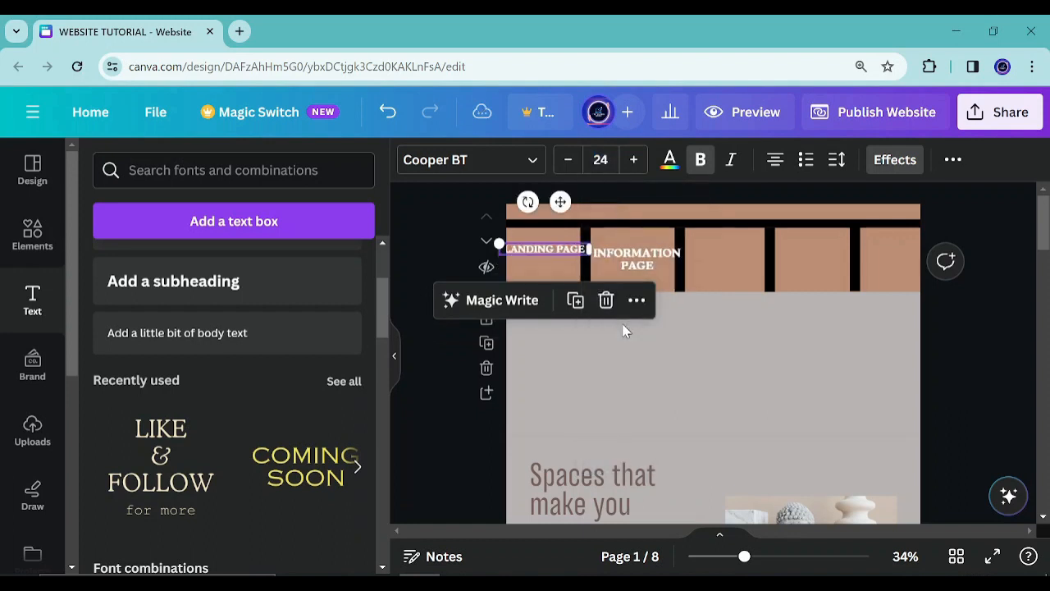
pyautogui.click(632, 159)
pyautogui.click(632, 160)
pyautogui.click(633, 159)
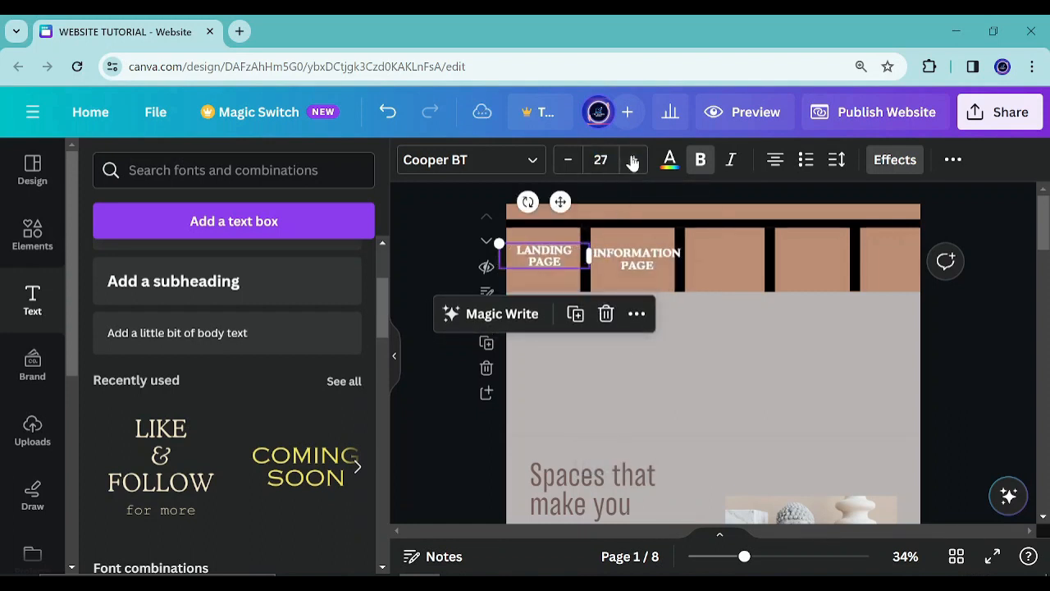
pyautogui.click(632, 159)
pyautogui.click(632, 159)
pyautogui.click(633, 159)
pyautogui.click(568, 160)
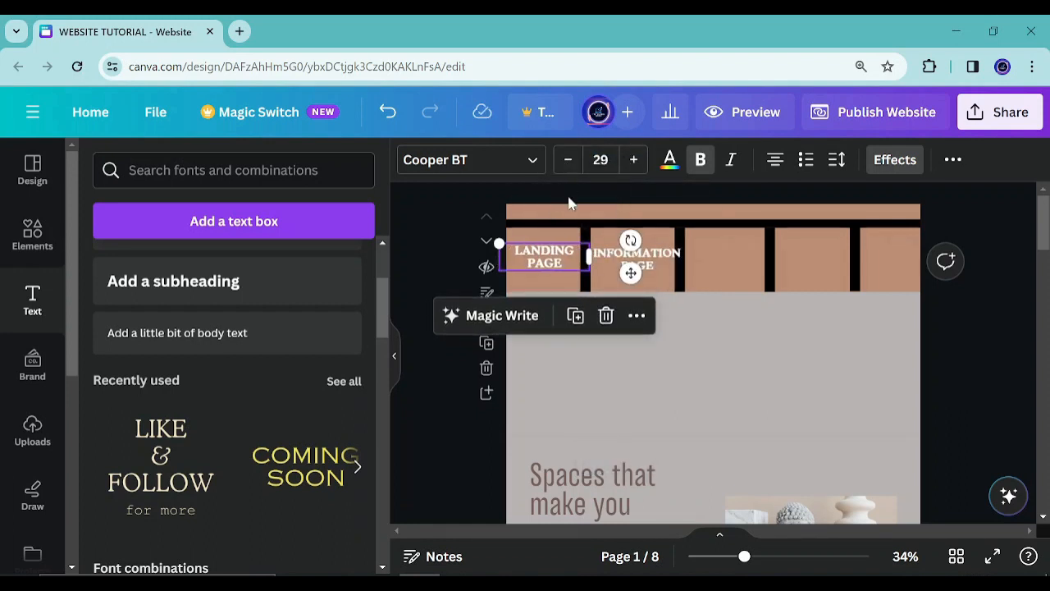
pyautogui.click(568, 160)
pyautogui.click(568, 159)
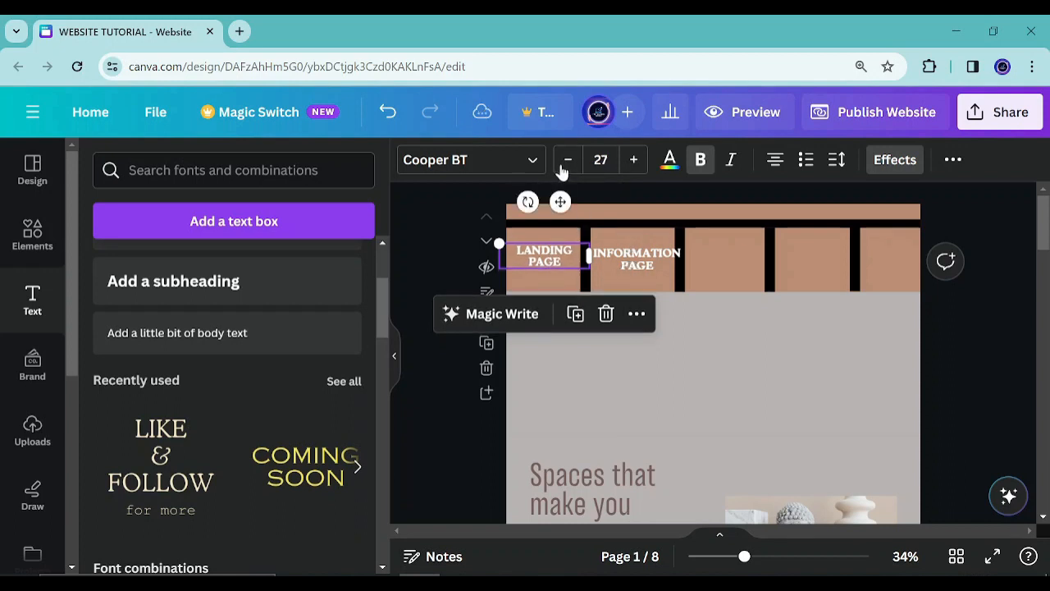
# Step: Set the "INFORMATION PAGE" label's font size to 27
pyautogui.click(642, 278)
pyautogui.click(636, 257)
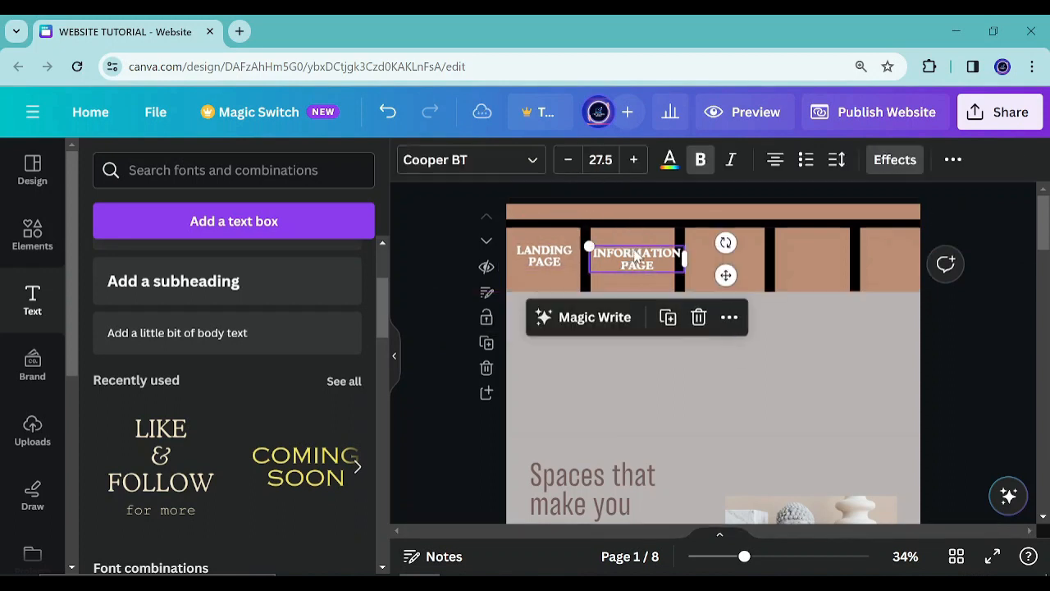
pyautogui.click(587, 159)
pyautogui.write('2')
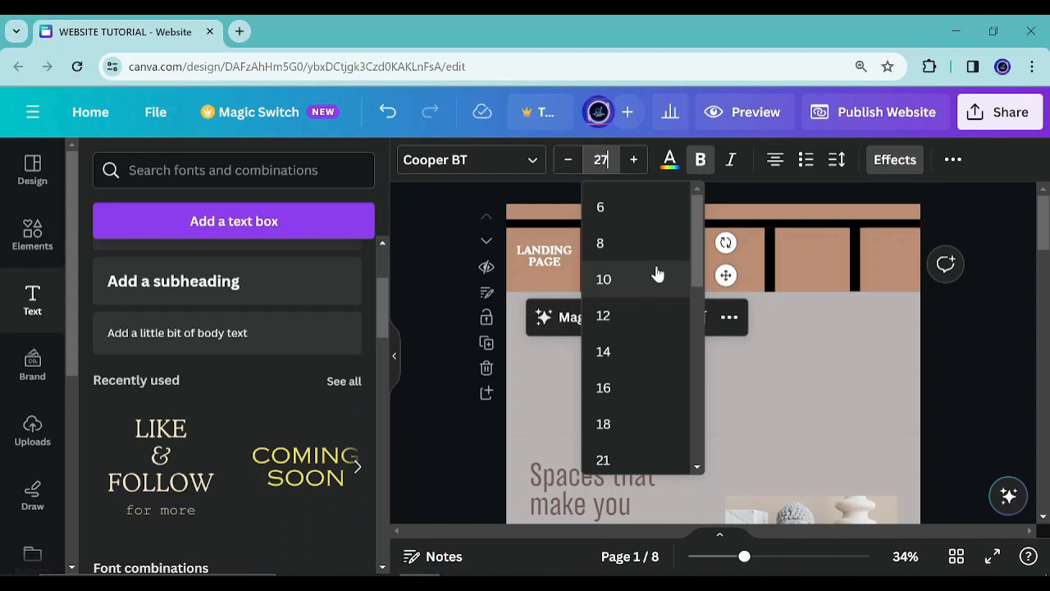
pyautogui.write('7')
pyautogui.press('Return')
pyautogui.click(655, 300)
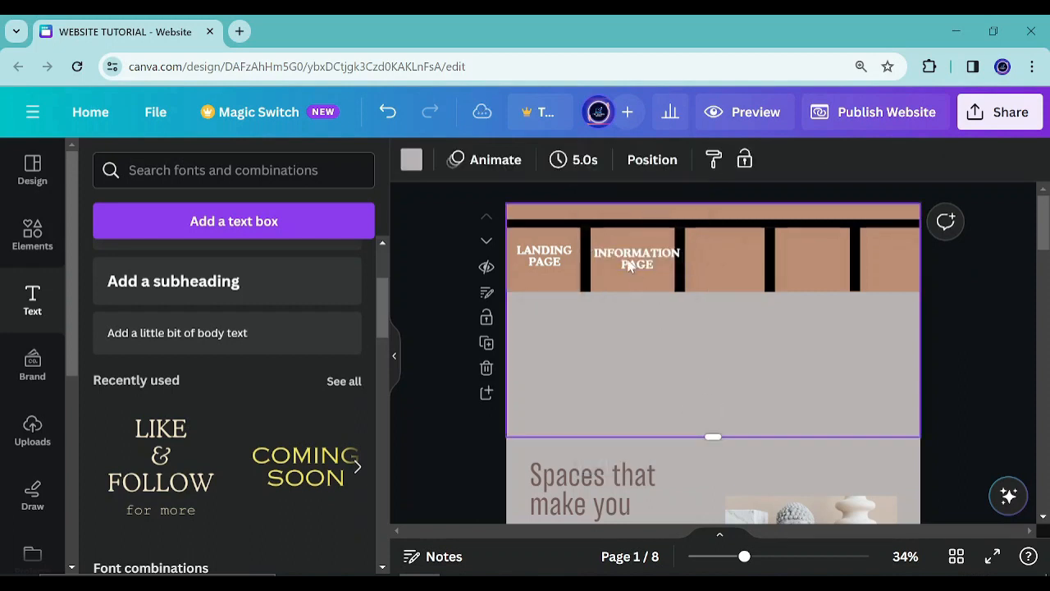
# Step: Shift the first divider slightly towards "LANDING PAGE" and centre "INFORMATION PAGE" in its section, level with the first label
pyautogui.click(628, 265)
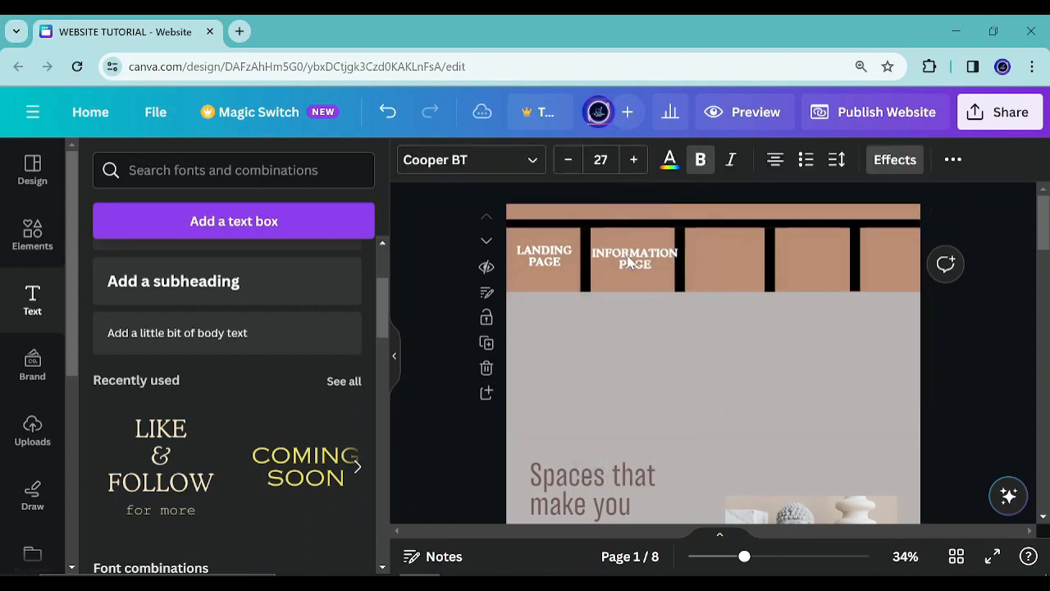
pyautogui.click(594, 267)
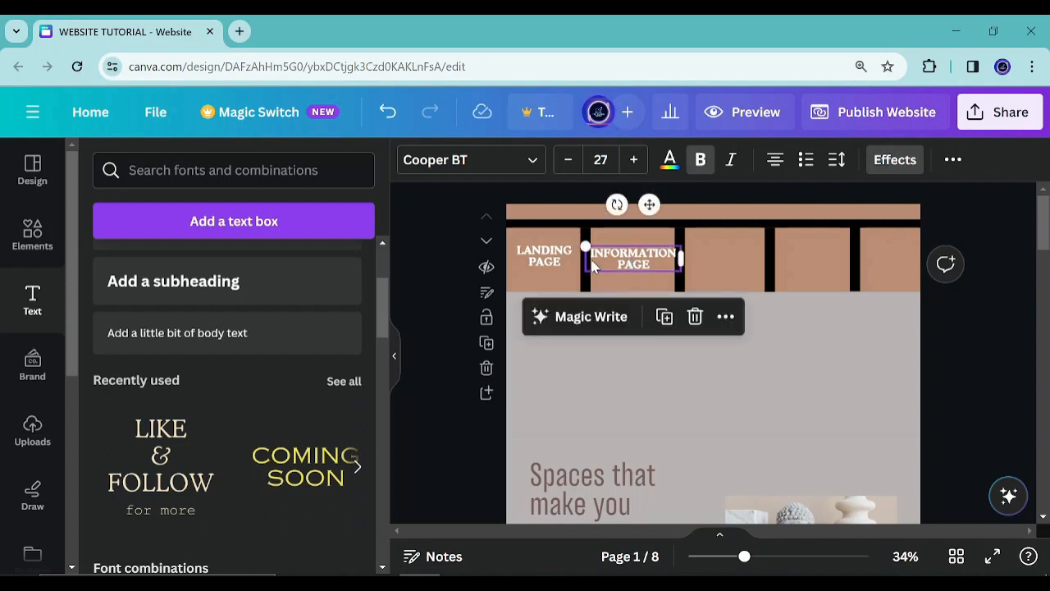
pyautogui.click(629, 241)
pyautogui.moveTo(629, 241); pyautogui.dragTo(625, 237)
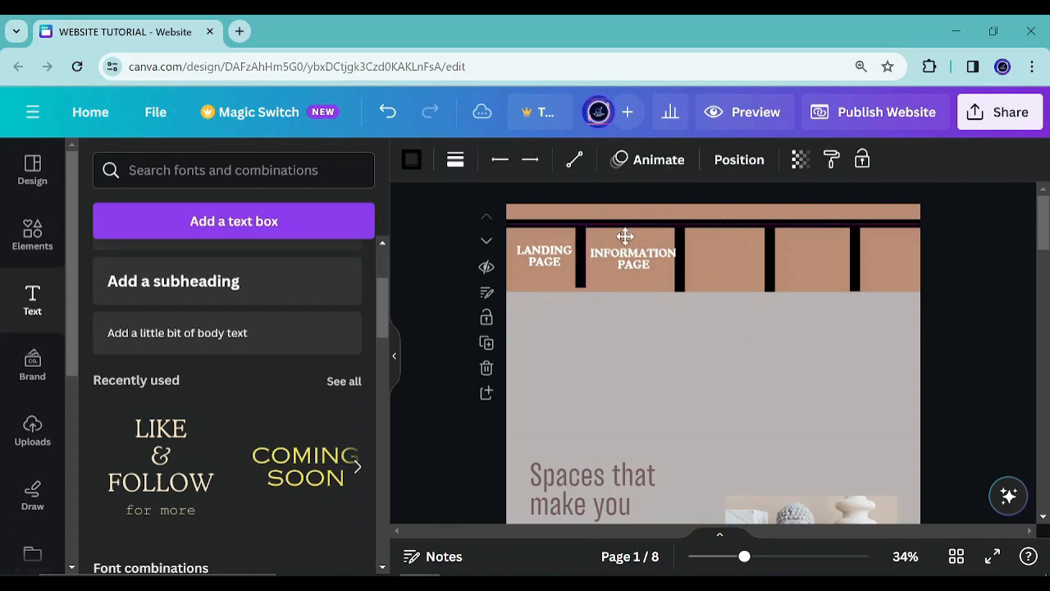
pyautogui.click(652, 261)
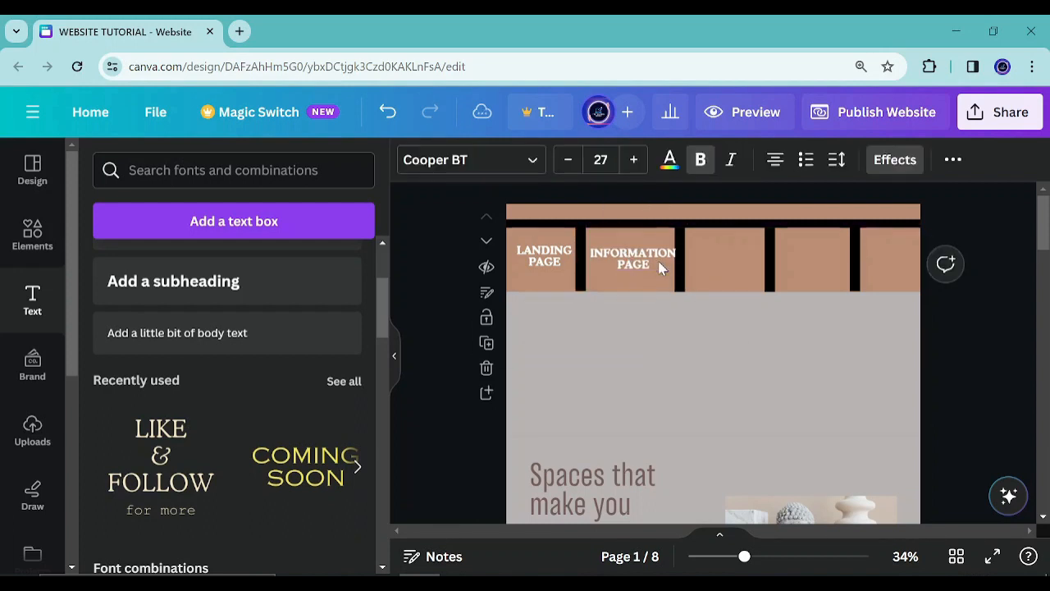
pyautogui.moveTo(661, 269); pyautogui.dragTo(661, 268)
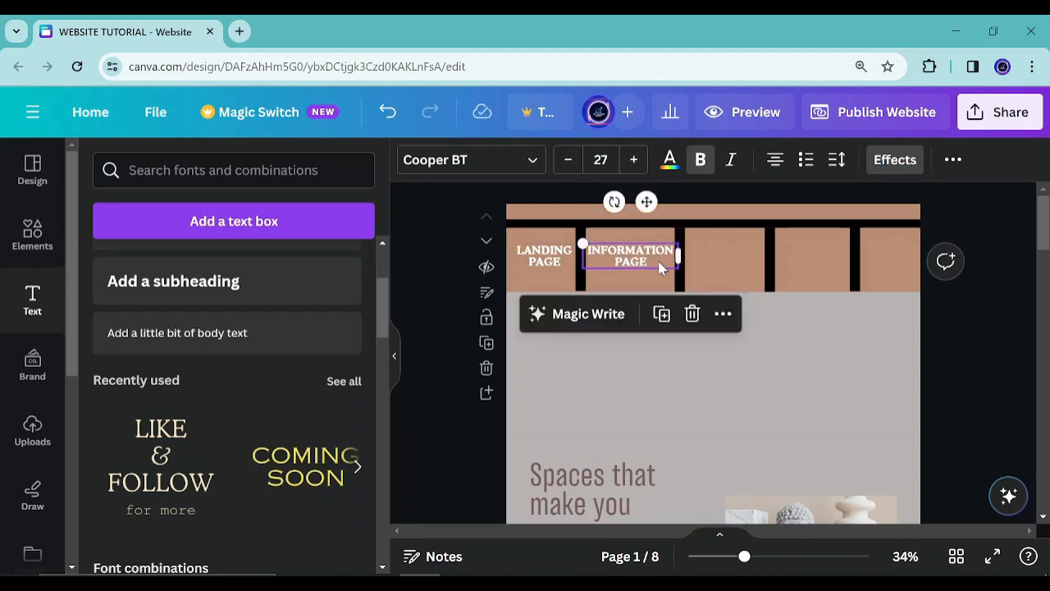
# Step: Narrow the "LANDING PAGE" text box to the page edge and recentre the label within the first section
pyautogui.click(555, 373)
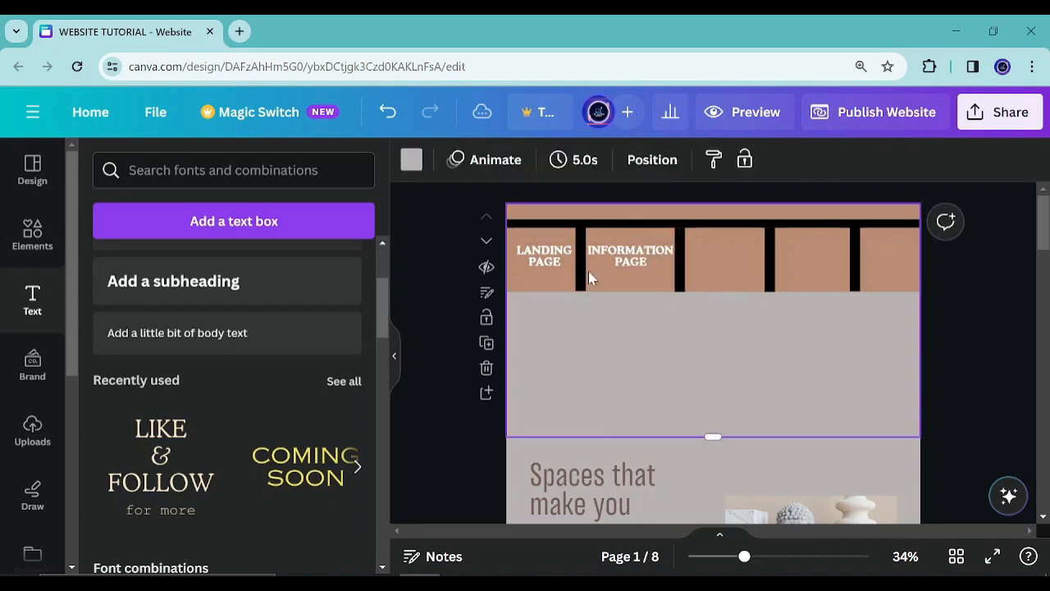
pyautogui.click(543, 265)
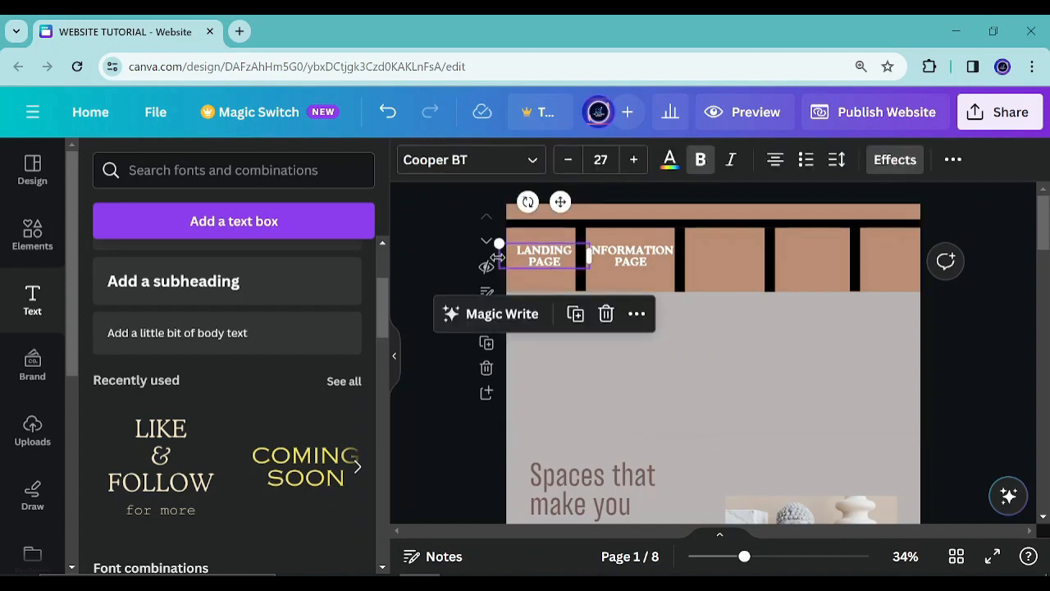
pyautogui.moveTo(498, 257)
pyautogui.mouseDown()
pyautogui.moveTo(489, 262)
pyautogui.moveTo(506, 261)
pyautogui.mouseUp()
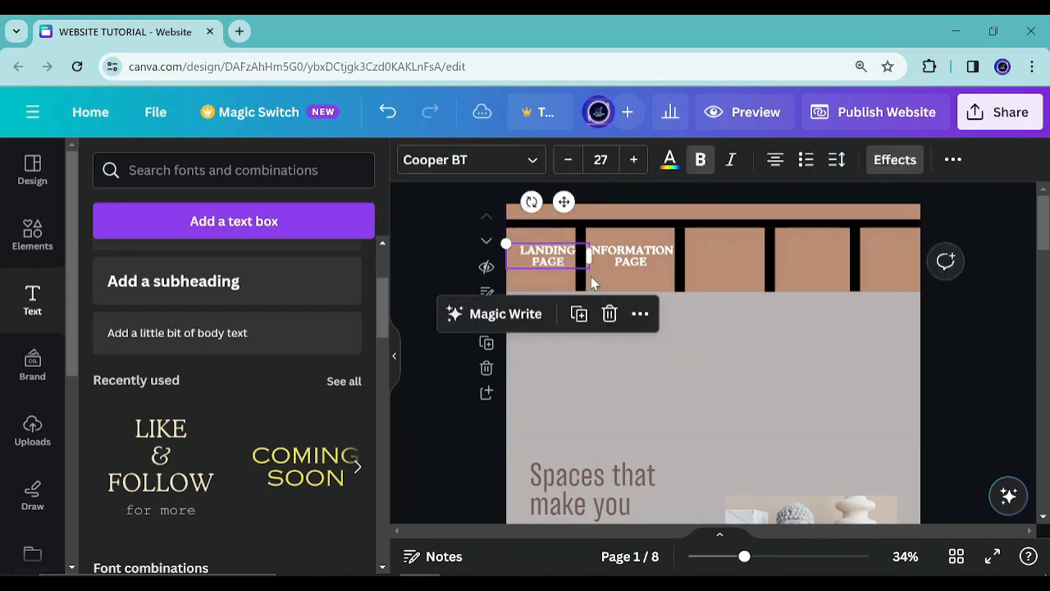
pyautogui.click(789, 334)
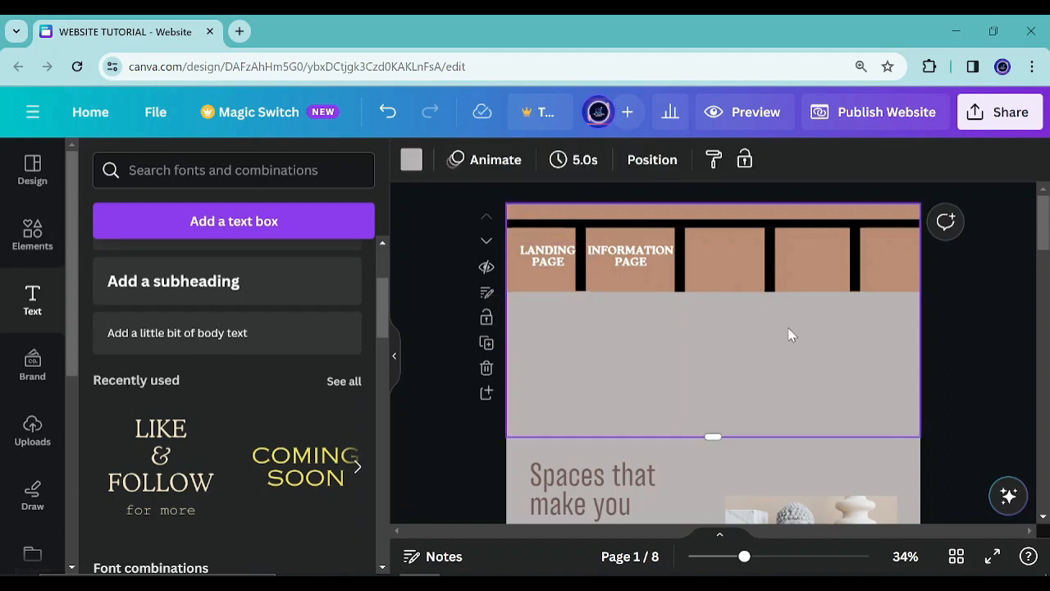
pyautogui.click(548, 261)
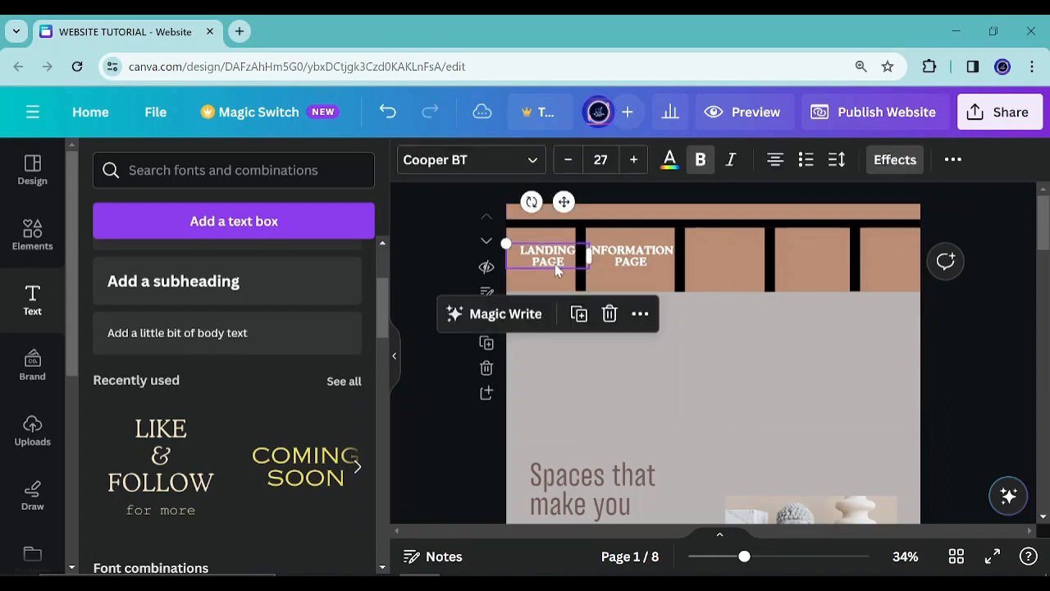
pyautogui.click(556, 268)
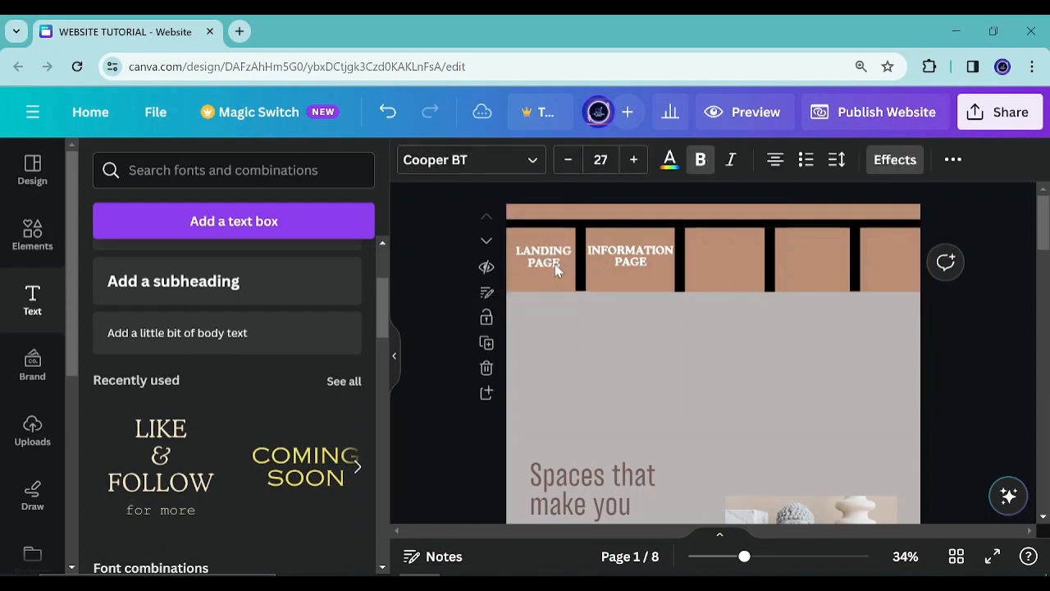
pyautogui.press('Escape')
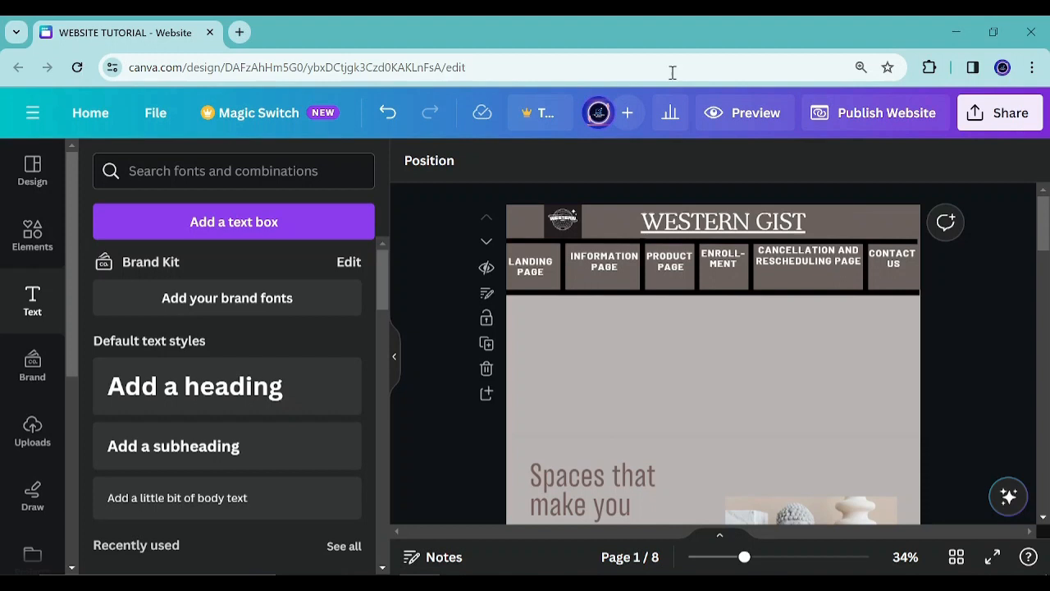
pyautogui.click(539, 277)
pyautogui.click(770, 338)
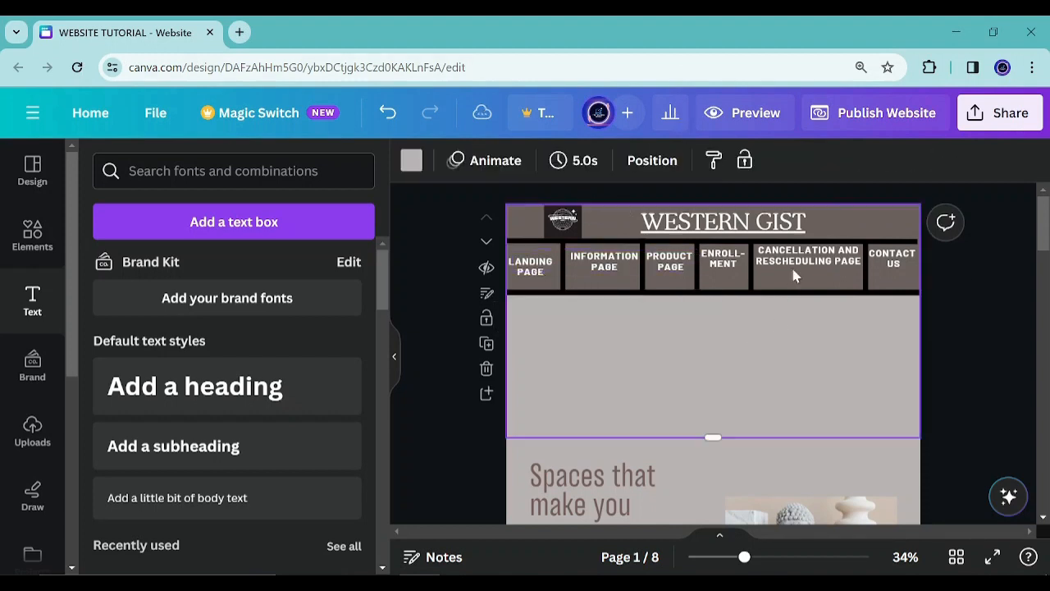
pyautogui.click(792, 262)
pyautogui.click(523, 273)
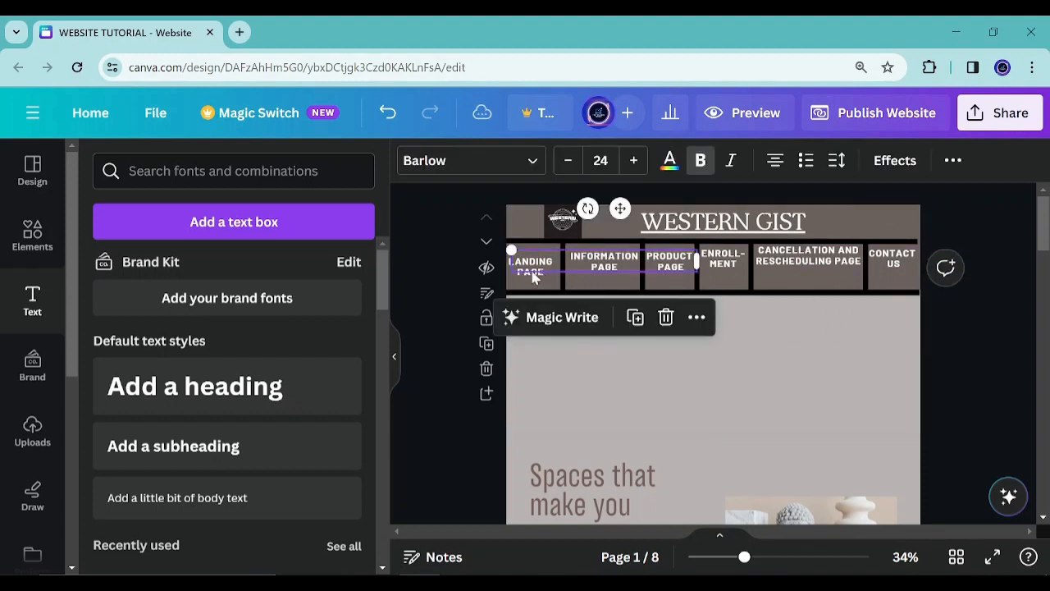
pyautogui.click(532, 283)
# Step: Insert a square shape on the first page just below the navigation header
pyautogui.click(710, 305)
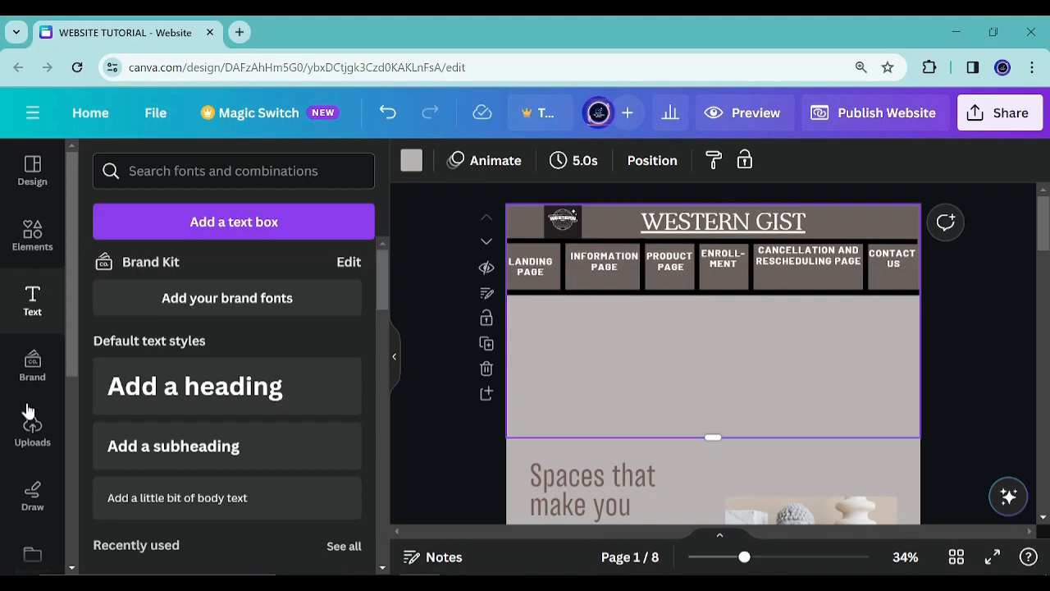
pyautogui.click(33, 236)
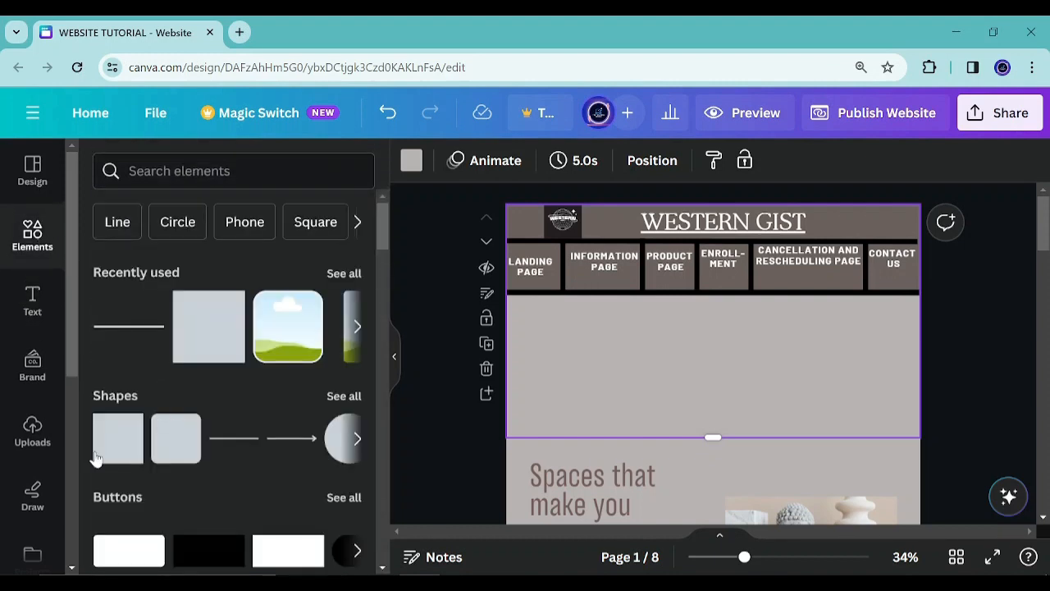
pyautogui.click(118, 437)
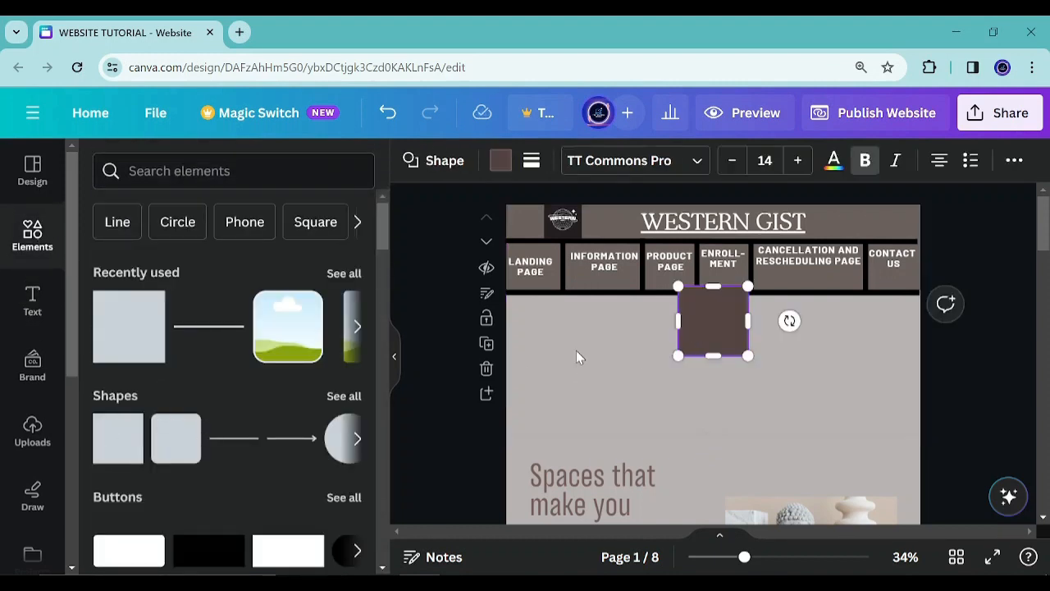
# Step: Turn the square into a wide, low banner in the document's reddish-brown colour at the page's left edge, just below the navigation header
pyautogui.click(664, 403)
pyautogui.moveTo(569, 336); pyautogui.dragTo(536, 324)
pyautogui.click(501, 164)
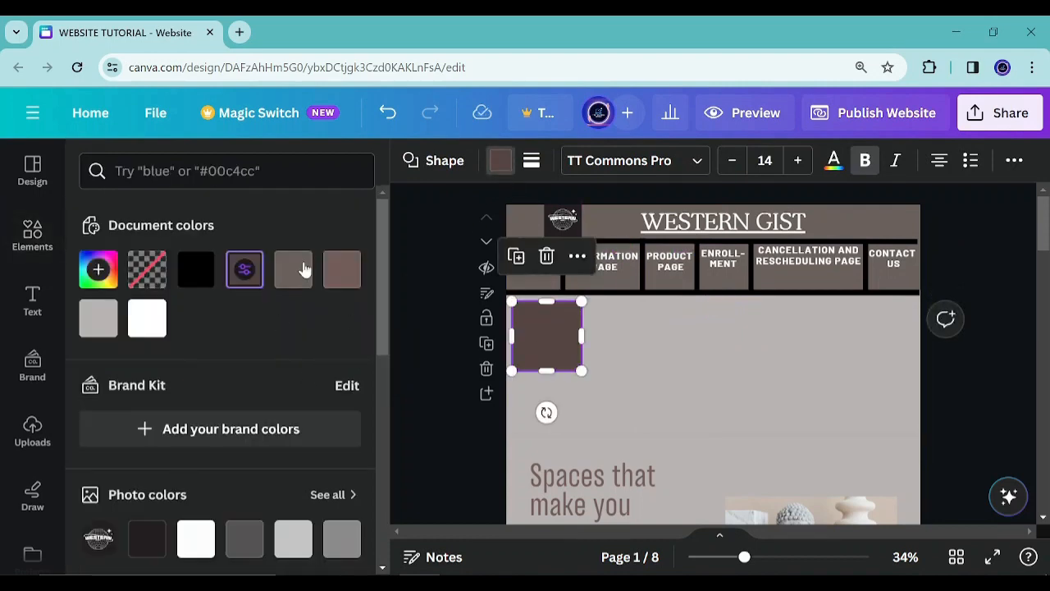
pyautogui.click(341, 271)
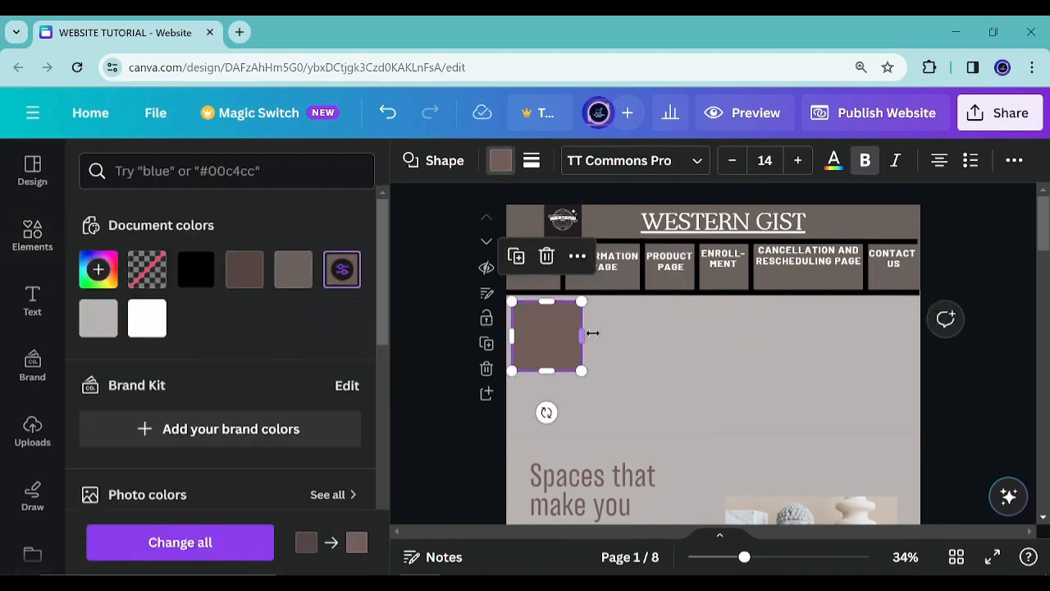
pyautogui.moveTo(593, 333); pyautogui.dragTo(753, 334)
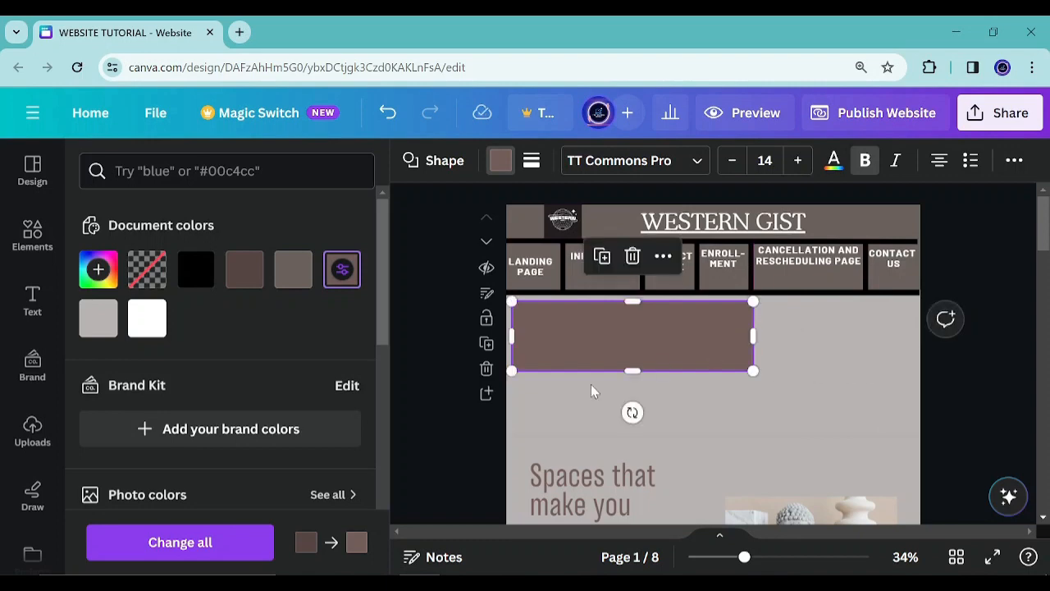
pyautogui.moveTo(639, 371); pyautogui.dragTo(633, 358)
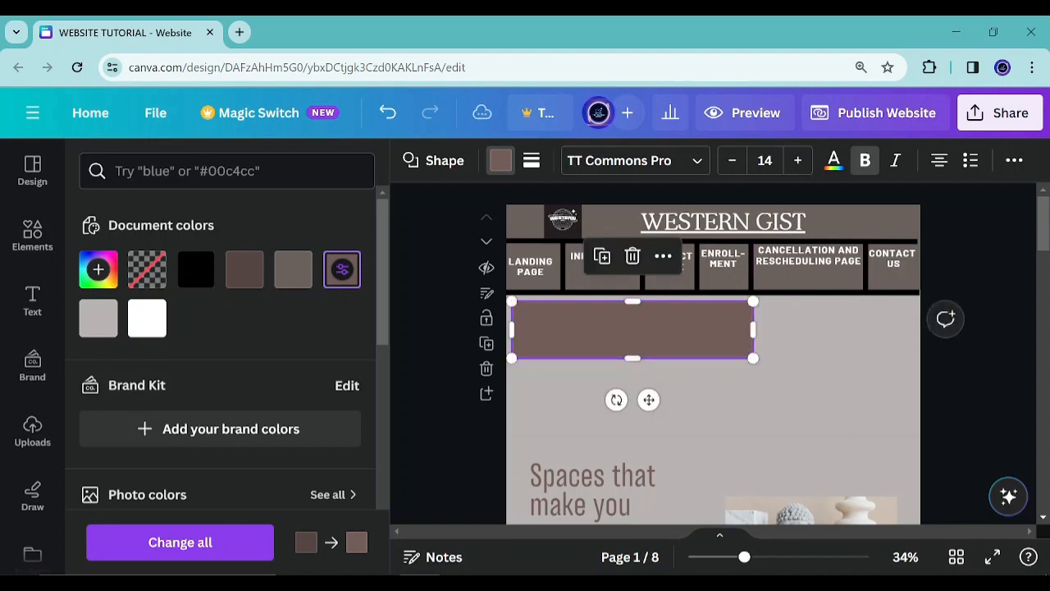
# Step: Switch to the Notepad brief and copy the landing page's welcome paragraph without its quotation marks
pyautogui.click(560, 516)
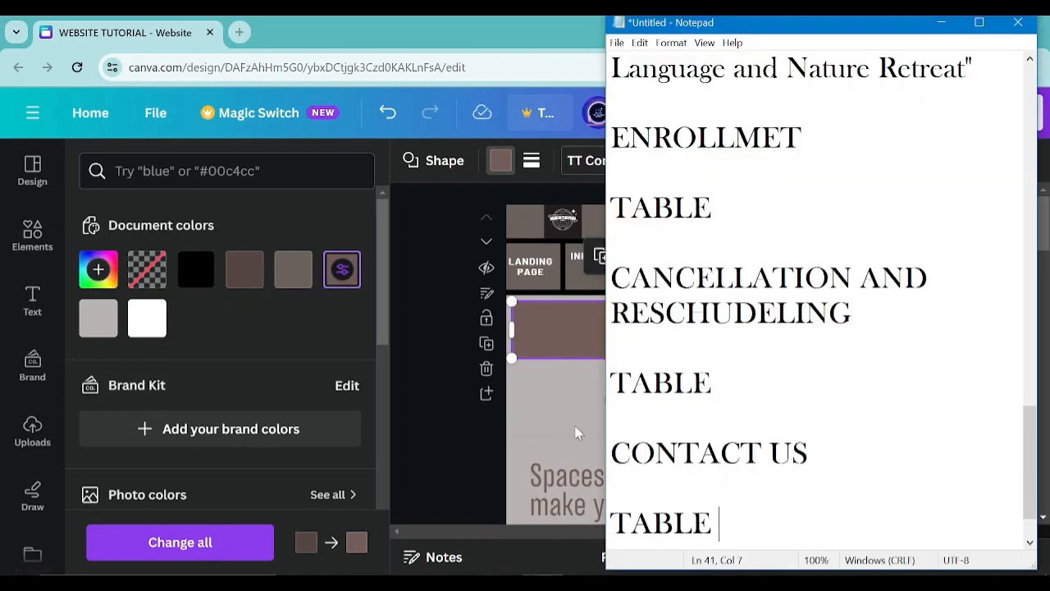
pyautogui.scroll(10, 744, 305)
pyautogui.moveTo(617, 136); pyautogui.dragTo(821, 353)
pyautogui.hotkey('ctrl', 'c')
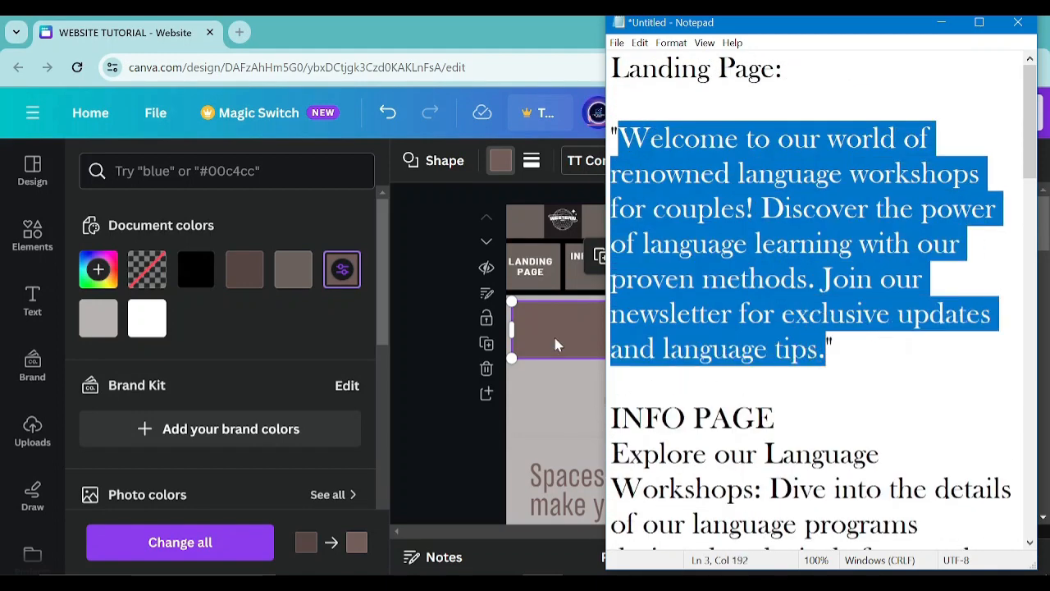
# Step: Back in Canva, add a subheading text box below the banner containing the copied welcome paragraph and widen the box
pyautogui.click(556, 345)
pyautogui.click(32, 299)
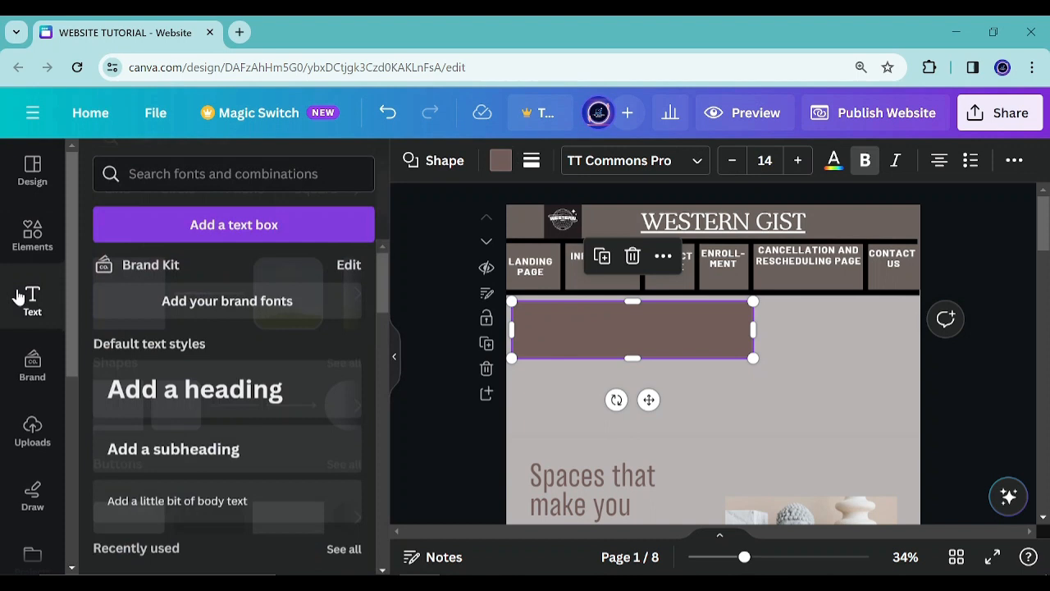
pyautogui.click(201, 459)
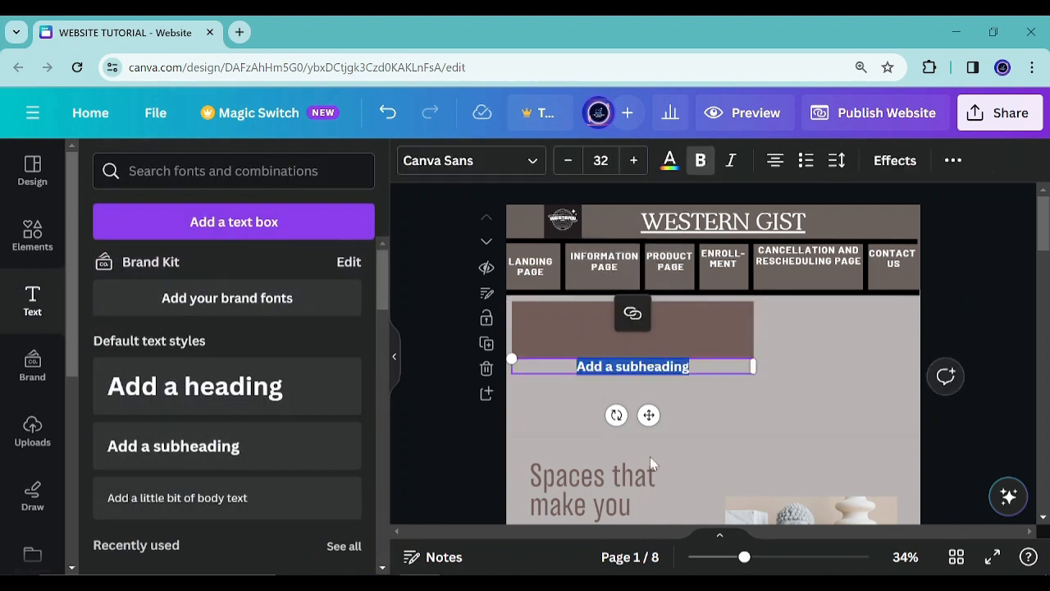
pyautogui.hotkey('ctrl', 'v')
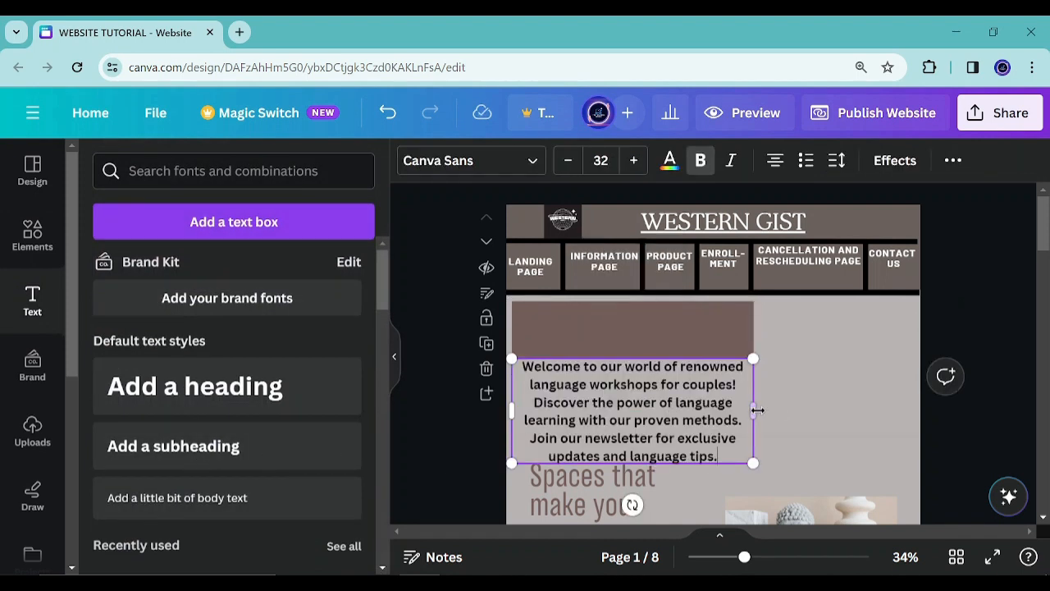
pyautogui.moveTo(756, 409); pyautogui.dragTo(809, 403)
# Step: Change the whole welcome paragraph's font to Libre Baskerville
pyautogui.tripleClick(707, 439)
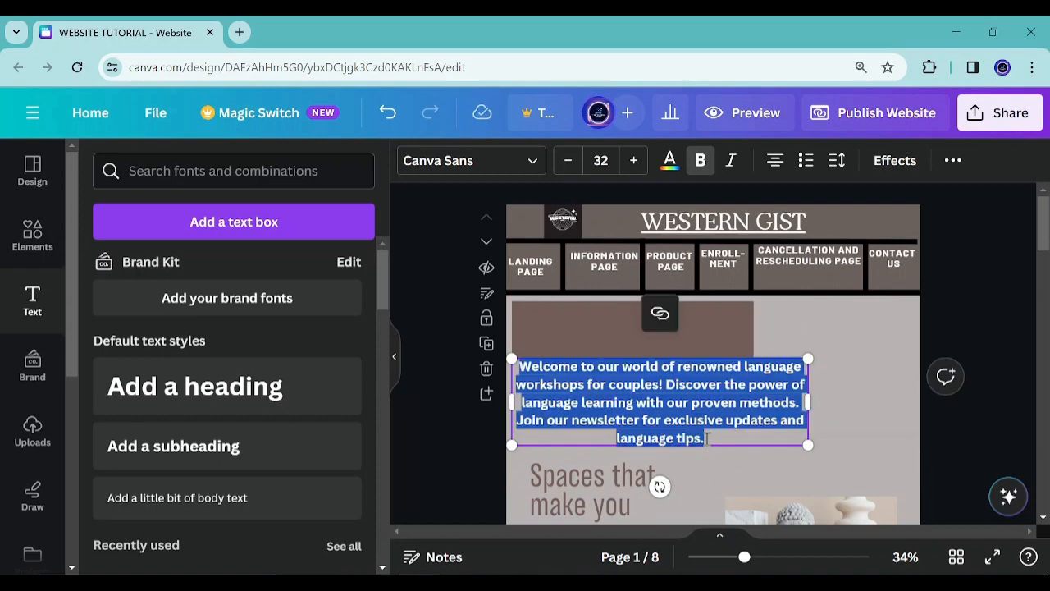
pyautogui.click(484, 164)
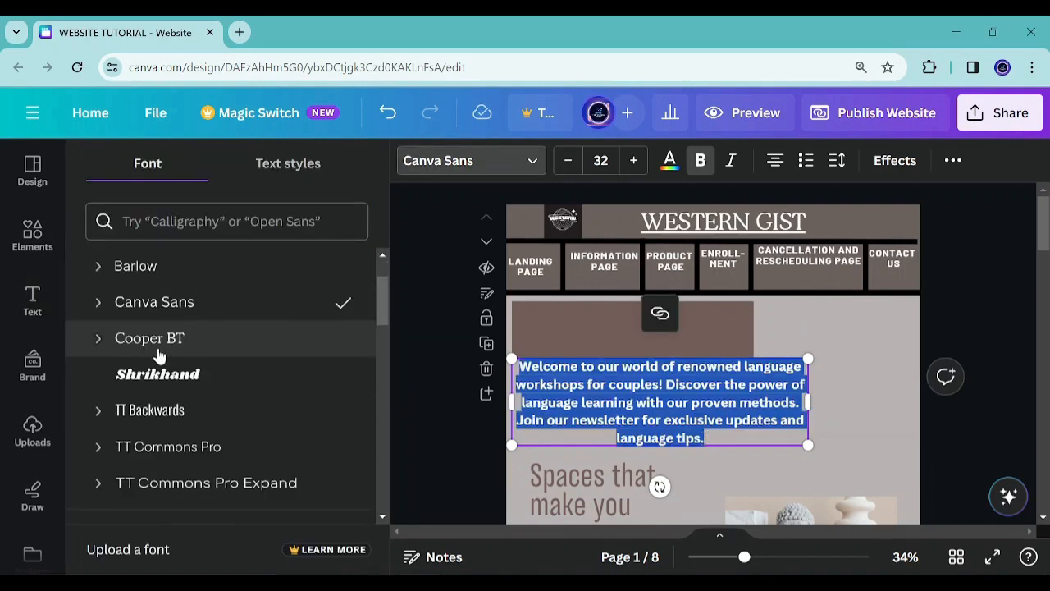
pyautogui.scroll(1, 163, 355)
pyautogui.scroll(-7, 164, 369)
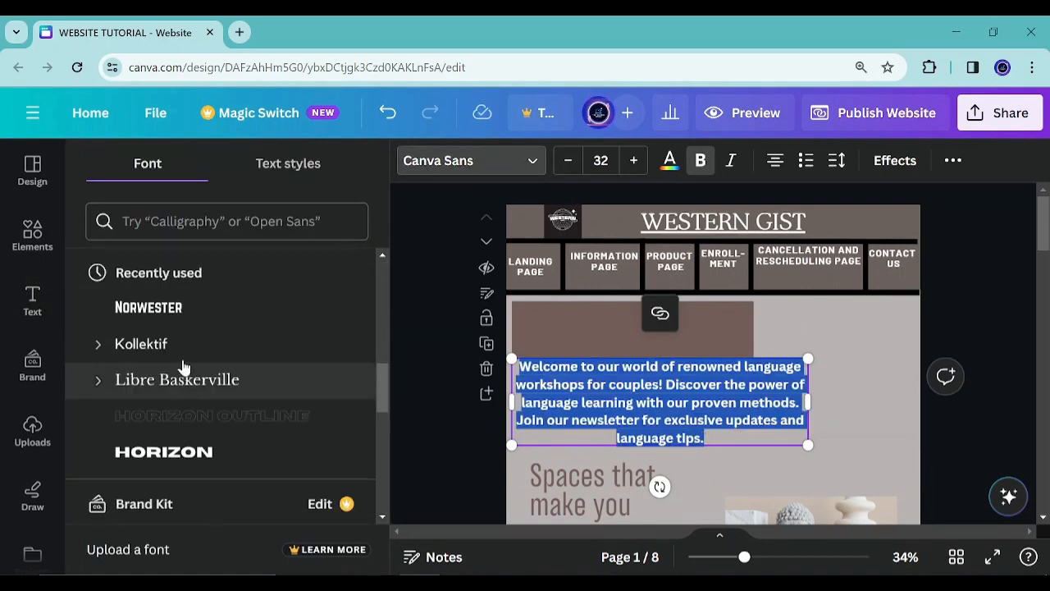
pyautogui.click(179, 346)
pyautogui.click(189, 389)
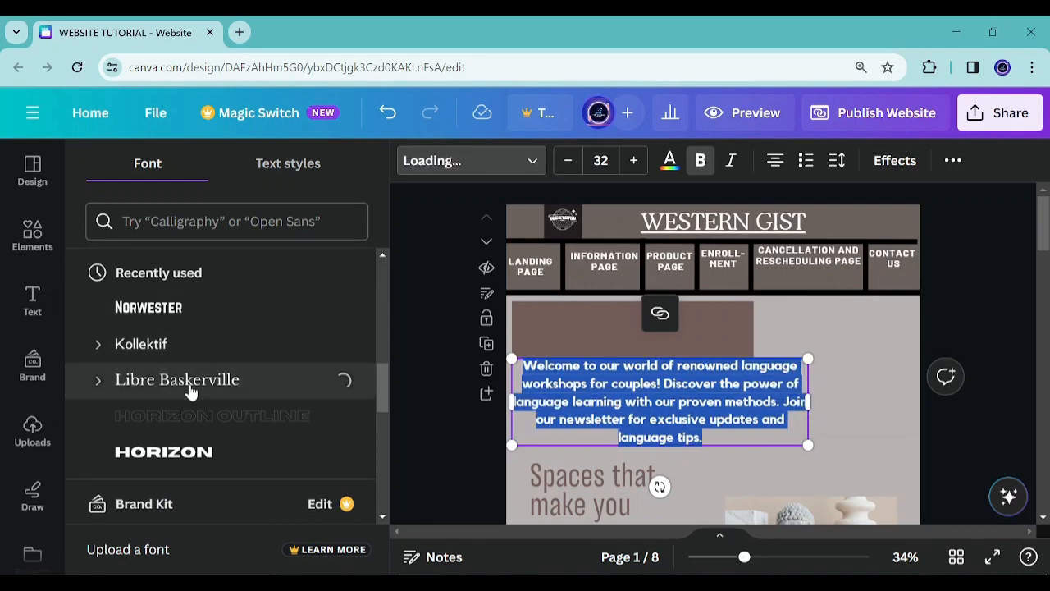
# Step: Set the welcome paragraph's font size to 21 and narrow its text box to the banner's width
pyautogui.click(568, 164)
pyautogui.click(568, 164)
pyautogui.click(568, 164)
pyautogui.click(568, 164)
pyautogui.click(568, 164)
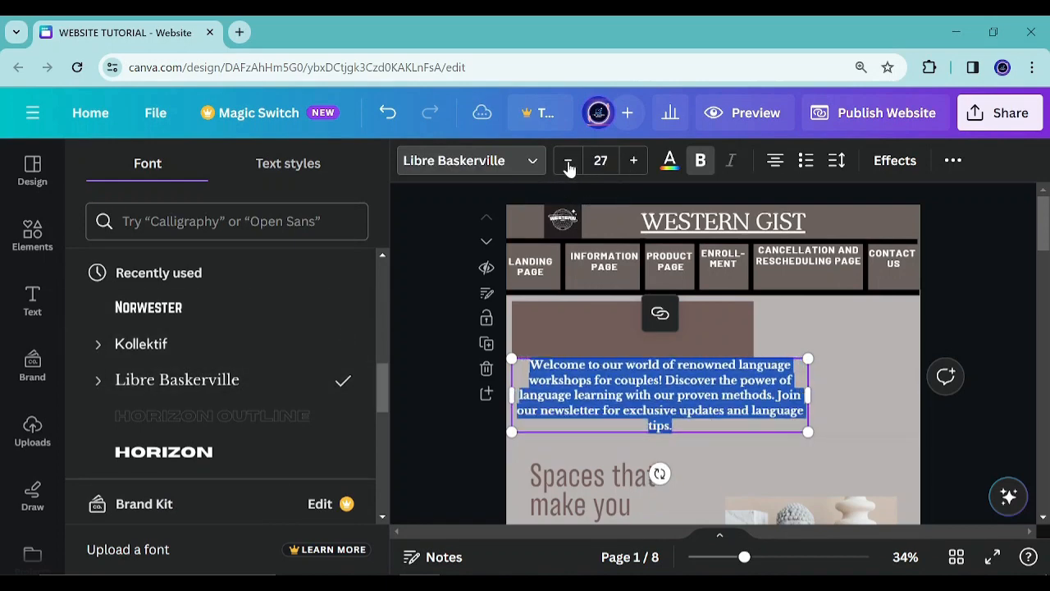
pyautogui.doubleClick(568, 164)
pyautogui.doubleClick(568, 164)
pyautogui.doubleClick(568, 164)
pyautogui.click(568, 164)
pyautogui.doubleClick(568, 164)
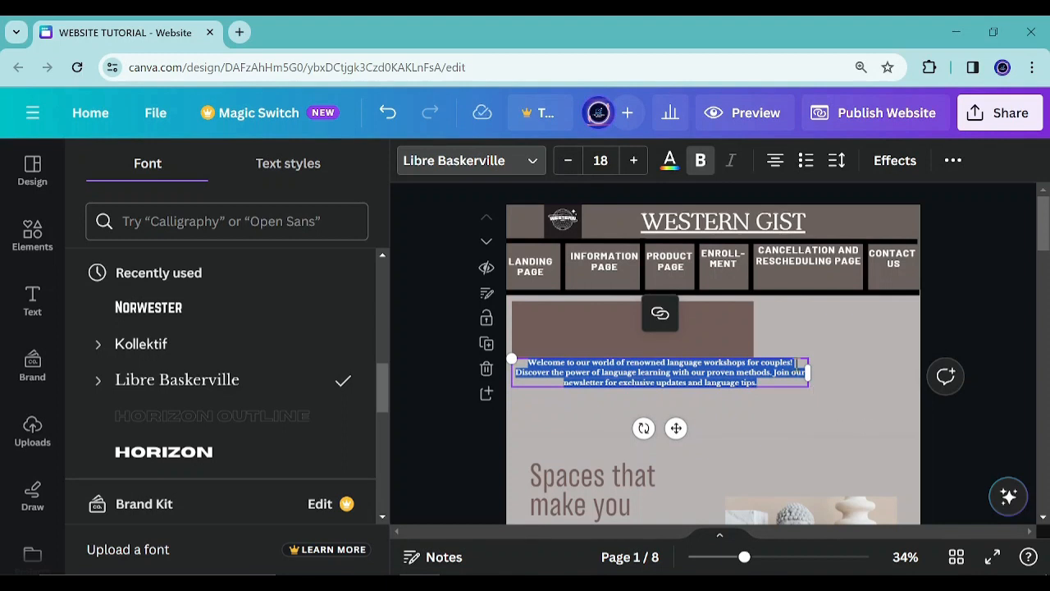
pyautogui.moveTo(810, 370); pyautogui.dragTo(755, 361)
pyautogui.click(631, 163)
pyautogui.click(631, 163)
pyautogui.click(631, 163)
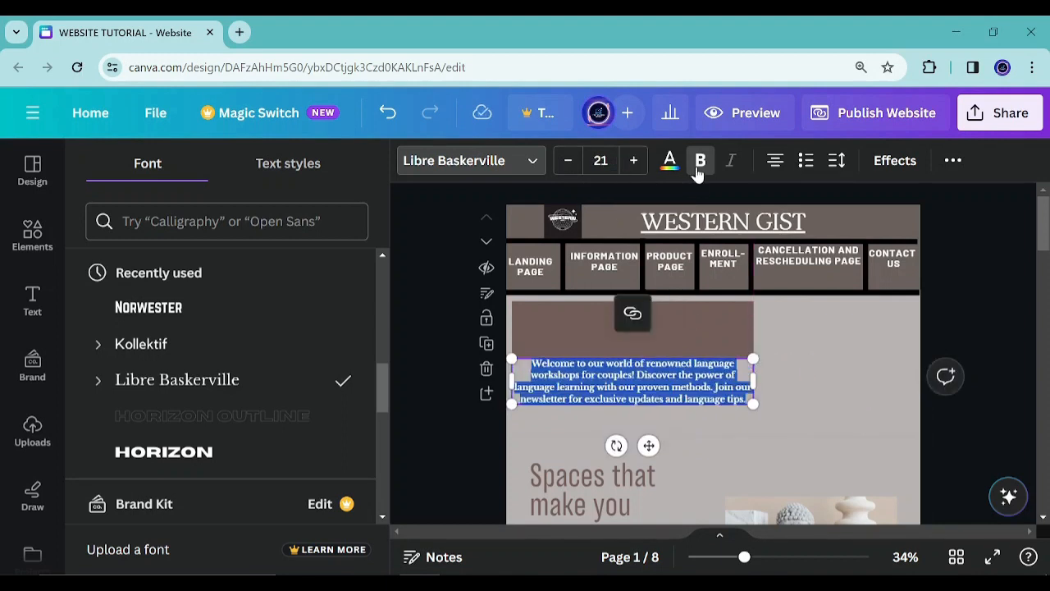
# Step: Colour the welcome paragraph white and place it over the brown banner
pyautogui.click(670, 160)
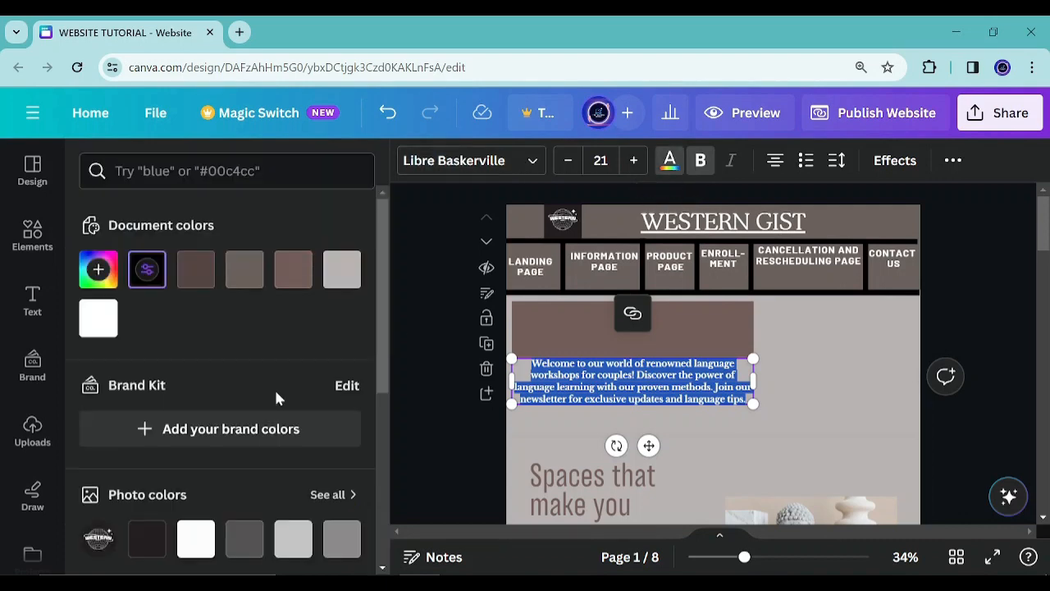
pyautogui.click(197, 533)
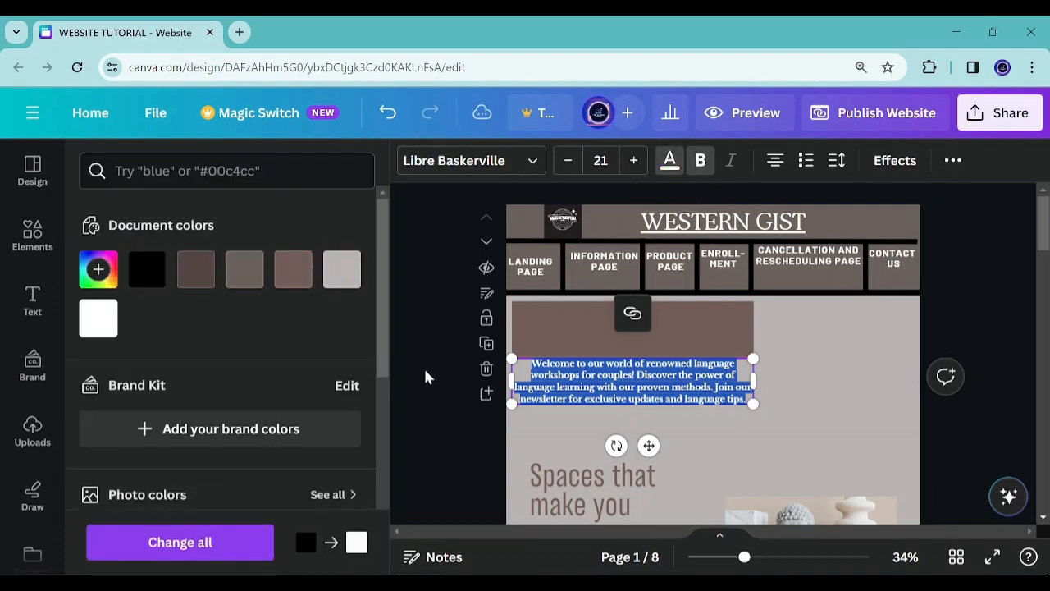
pyautogui.click(425, 375)
pyautogui.moveTo(615, 379); pyautogui.dragTo(619, 333)
pyautogui.click(630, 340)
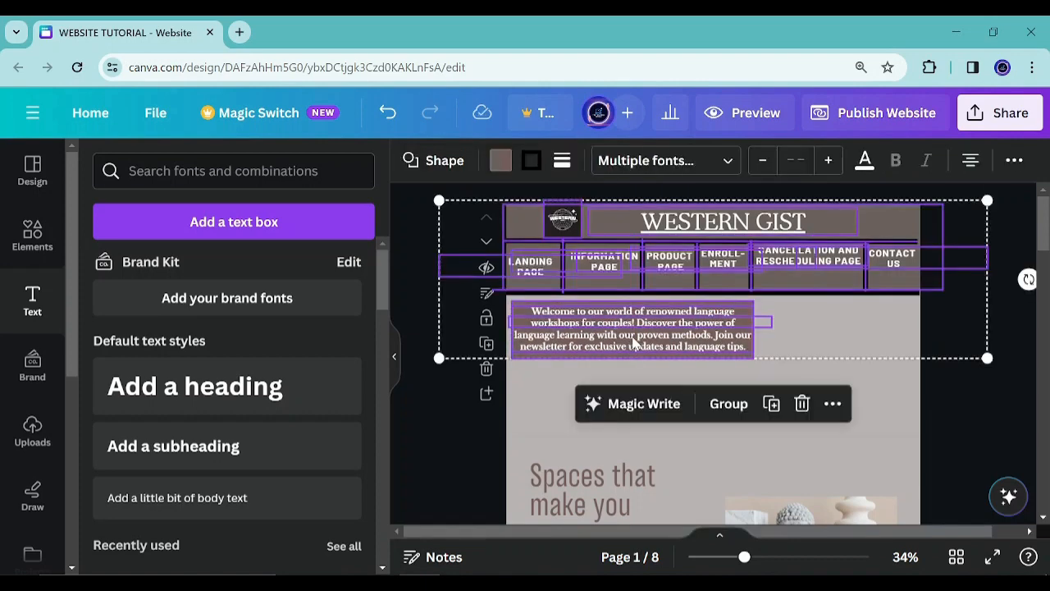
pyautogui.click(637, 321)
pyautogui.click(637, 322)
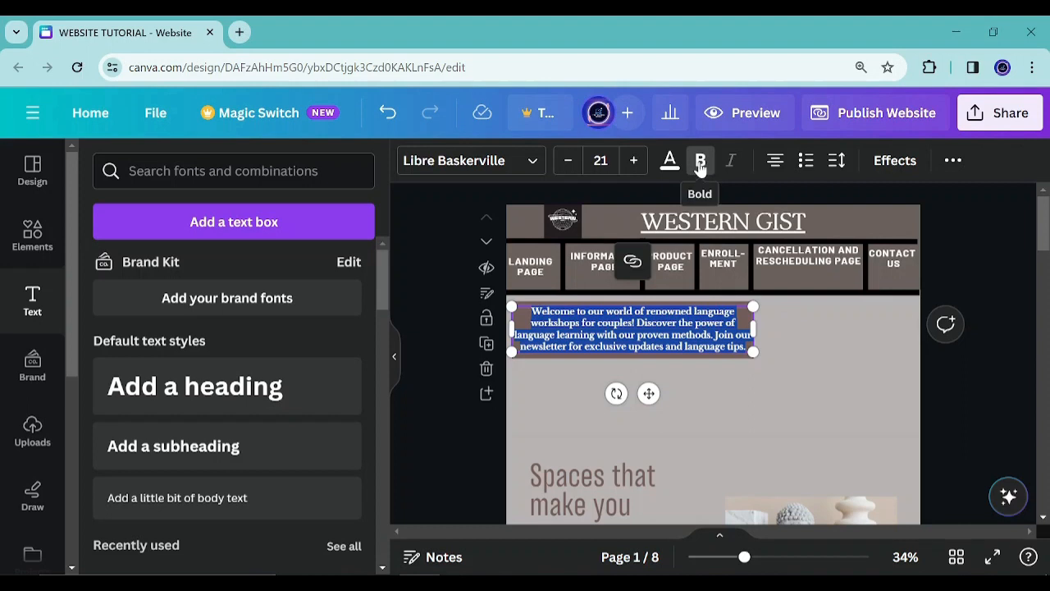
pyautogui.click(711, 382)
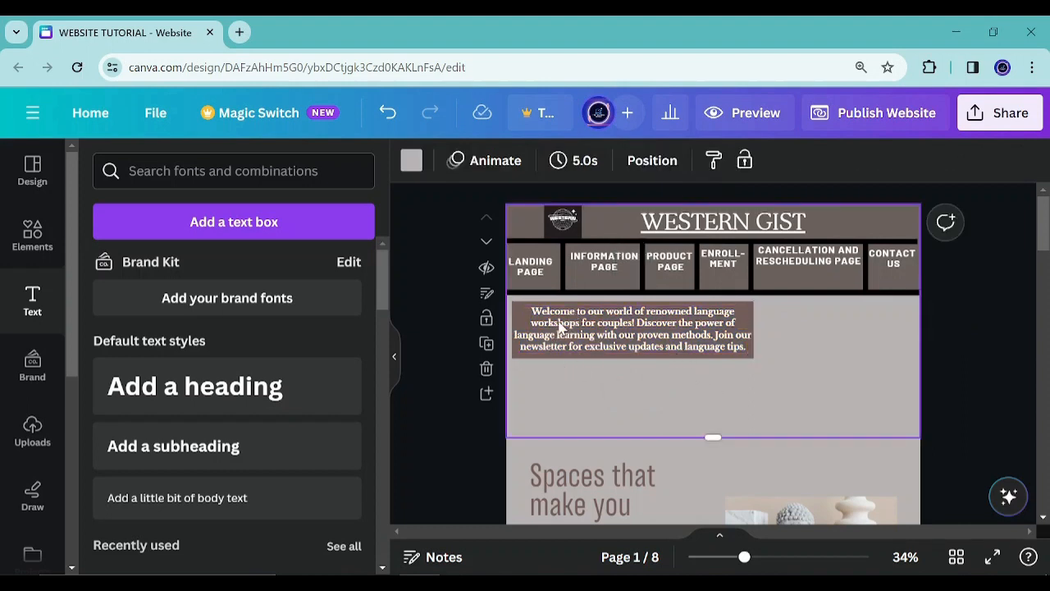
# Step: Insert a slanted image frame, about 427 by 294, to the right of the banner below the header
pyautogui.click(32, 233)
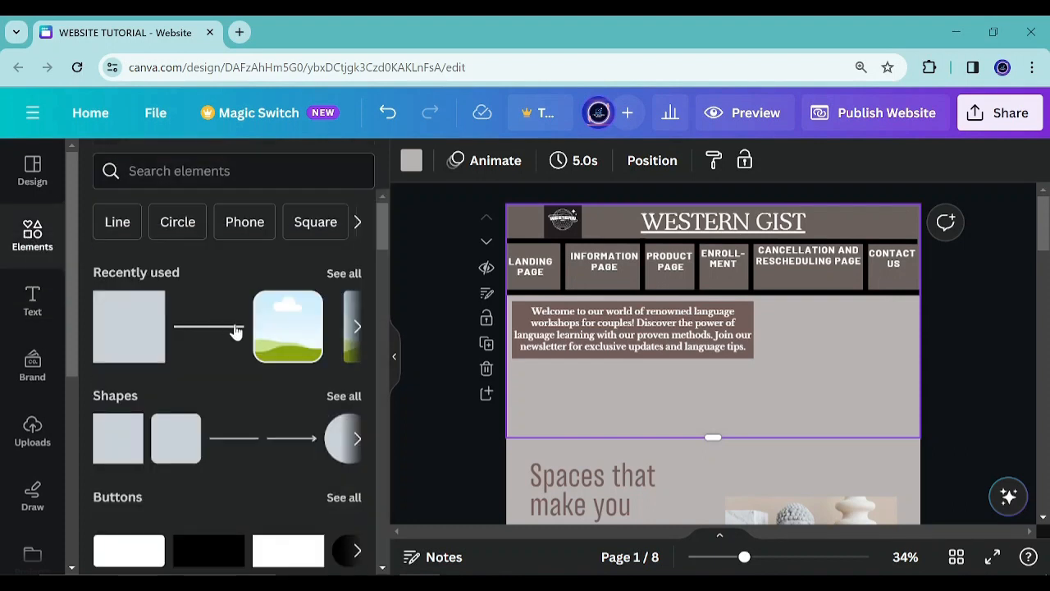
pyautogui.click(357, 327)
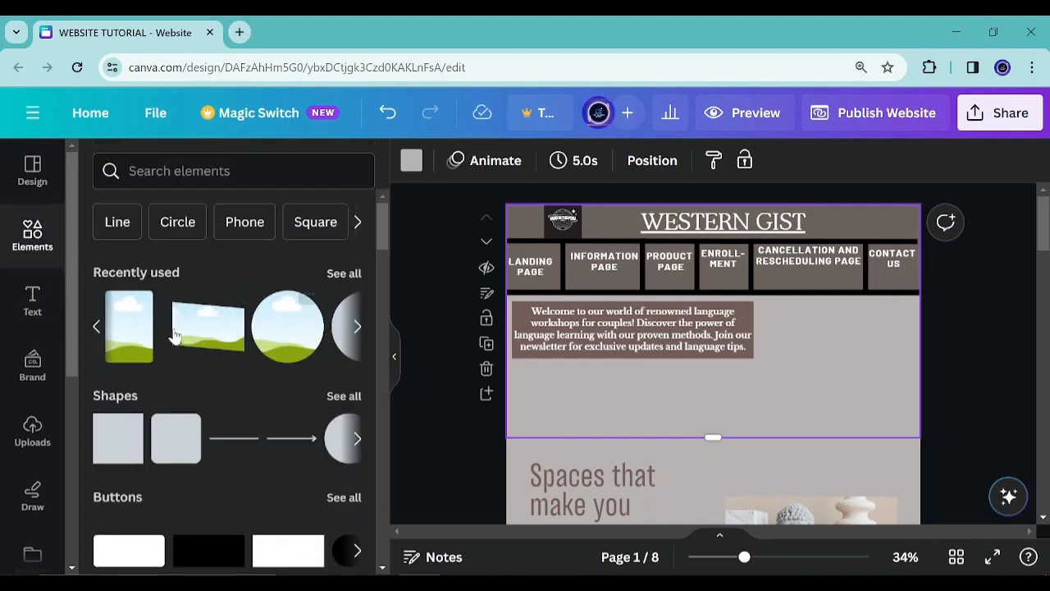
pyautogui.click(199, 329)
pyautogui.moveTo(697, 316); pyautogui.dragTo(821, 369)
pyautogui.moveTo(753, 410); pyautogui.dragTo(797, 380)
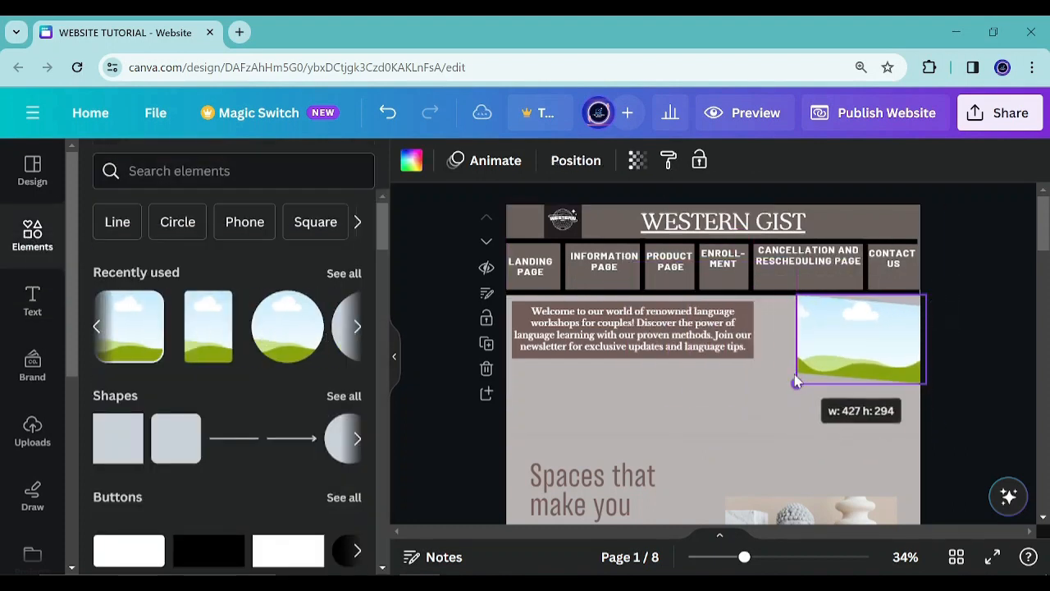
pyautogui.moveTo(853, 344)
pyautogui.mouseDown()
pyautogui.moveTo(832, 349)
pyautogui.moveTo(840, 353)
pyautogui.mouseUp()
# Step: Place two small, equally sized rounded-square image frames below the banner, one near each end
pyautogui.click(160, 344)
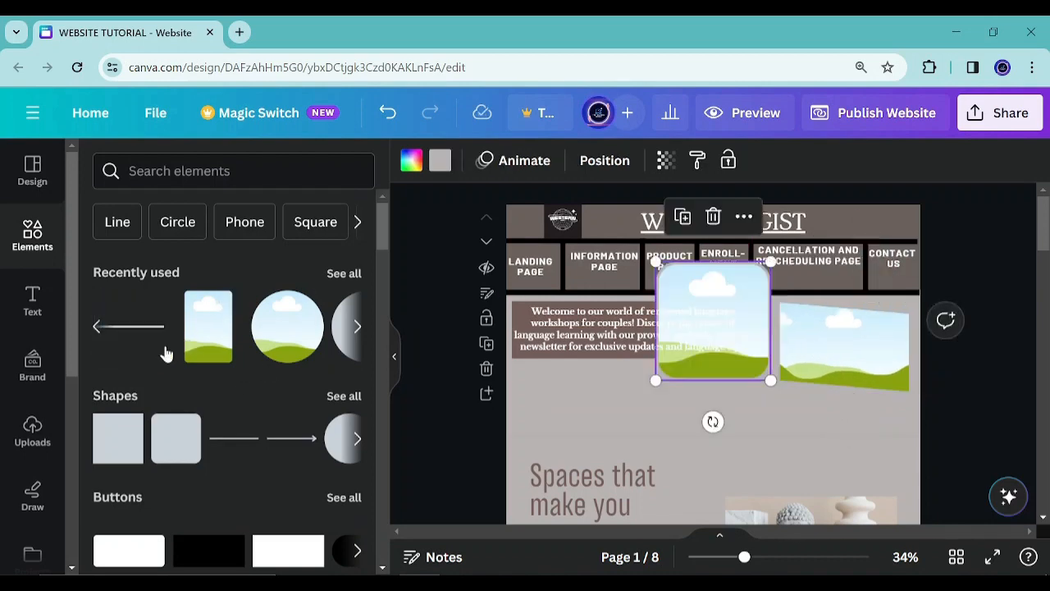
pyautogui.moveTo(714, 324); pyautogui.dragTo(599, 386)
pyautogui.moveTo(659, 328); pyautogui.dragTo(617, 364)
pyautogui.moveTo(584, 402); pyautogui.dragTo(759, 408)
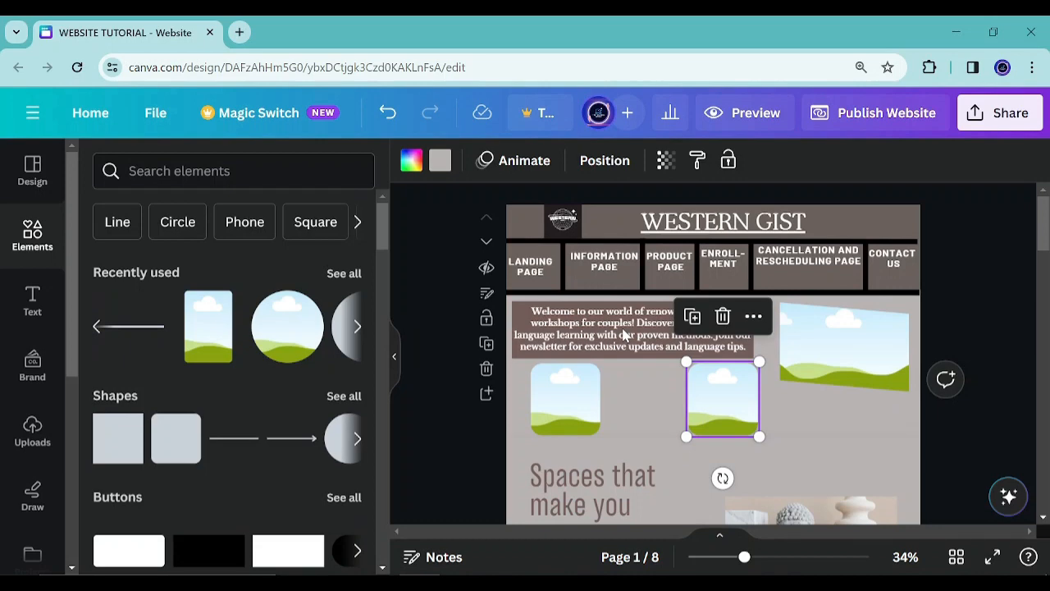
# Step: Extend the navigation header's horizontal divider line to the page's right edge
pyautogui.click(808, 341)
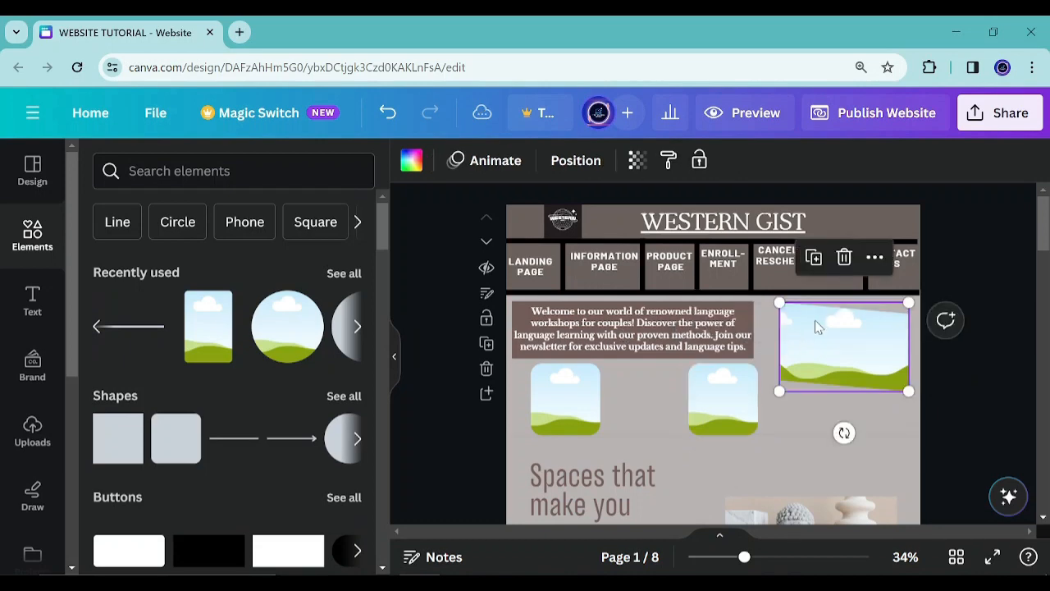
pyautogui.click(956, 264)
pyautogui.click(912, 295)
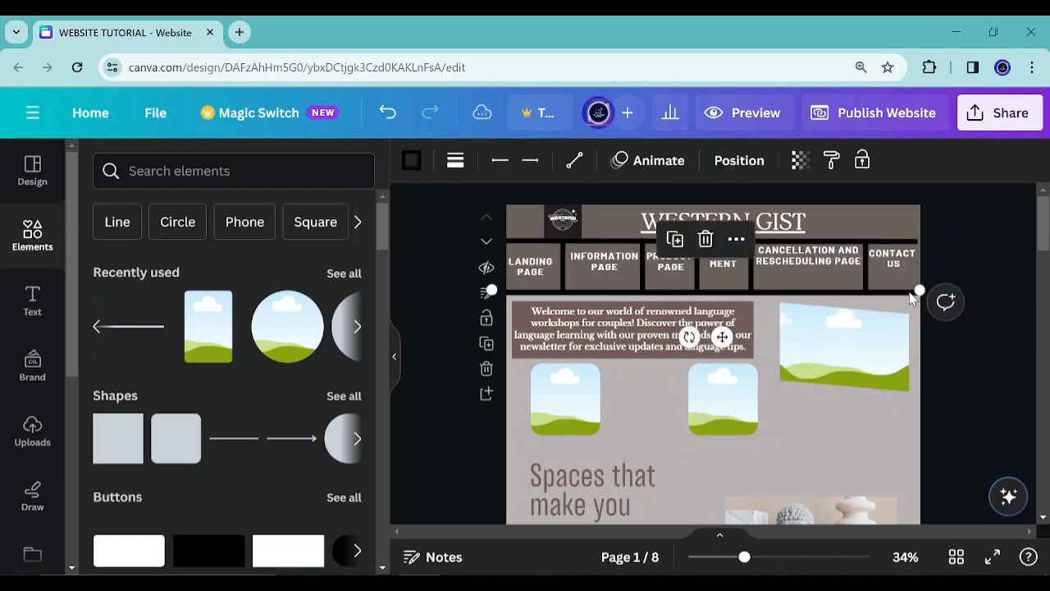
pyautogui.moveTo(921, 288); pyautogui.dragTo(926, 240)
pyautogui.click(969, 215)
# Step: Delete the template images, the "Spaces that make you want to stay" heading and the body text from page 2
pyautogui.scroll(-4, 779, 292)
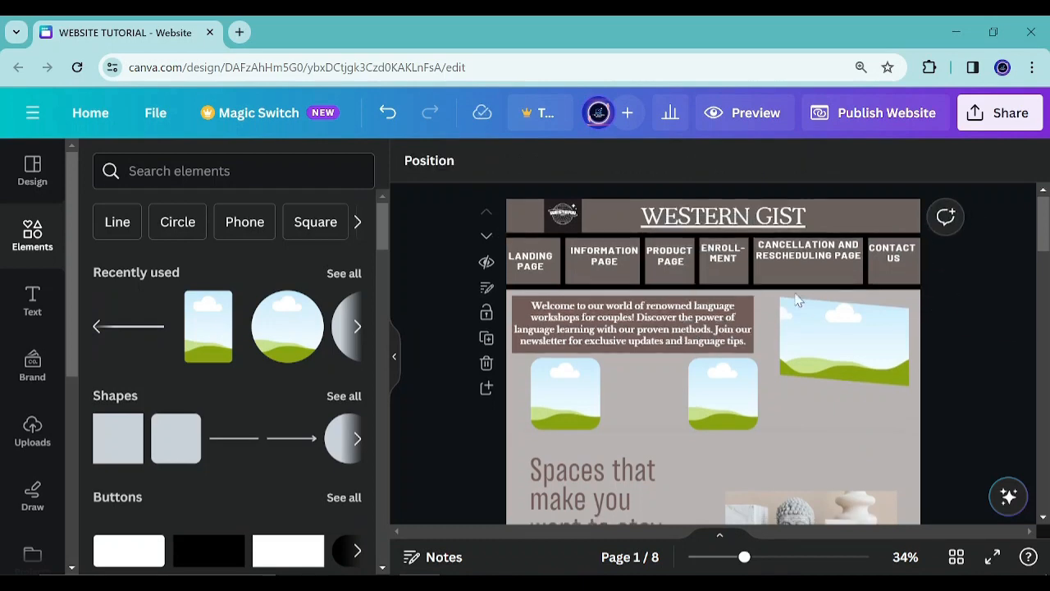
pyautogui.scroll(2, 779, 293)
pyautogui.scroll(3, 574, 368)
pyautogui.scroll(-3, 575, 368)
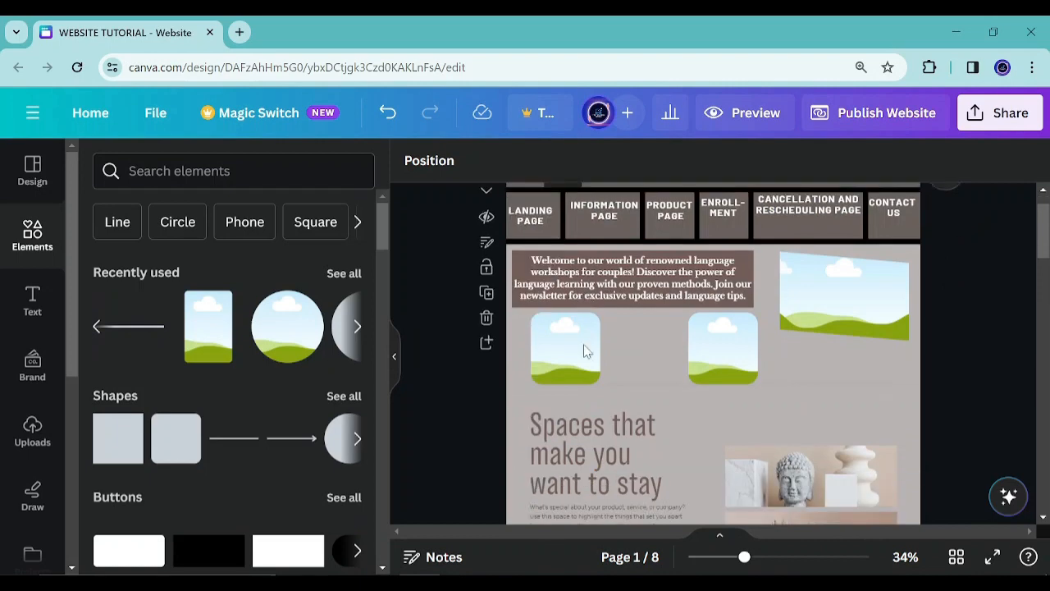
pyautogui.click(584, 451)
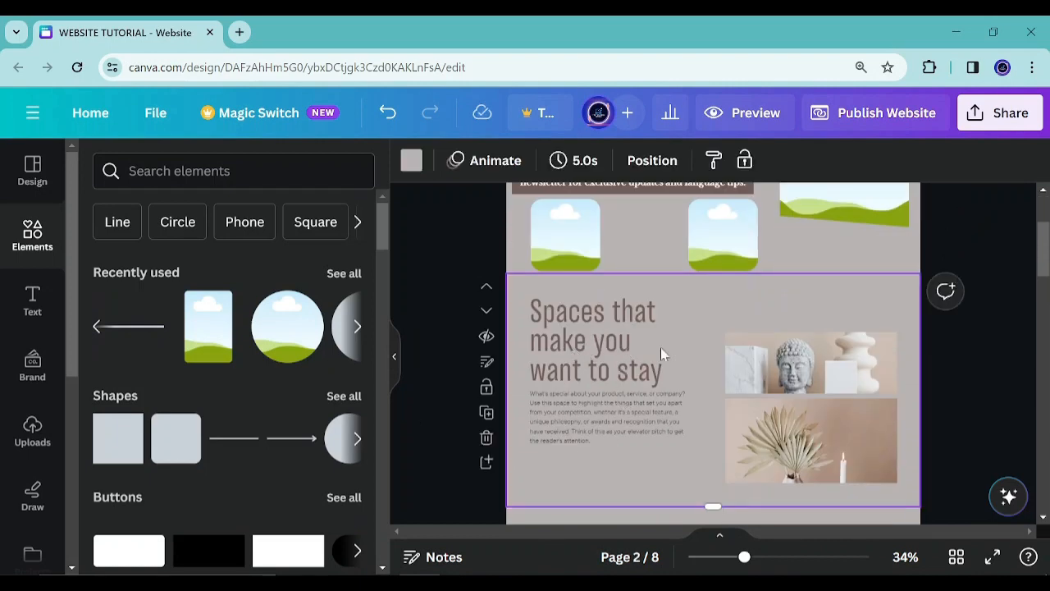
pyautogui.click(809, 418)
pyautogui.press('Delete')
pyautogui.click(595, 340)
pyautogui.click(665, 252)
pyautogui.click(571, 402)
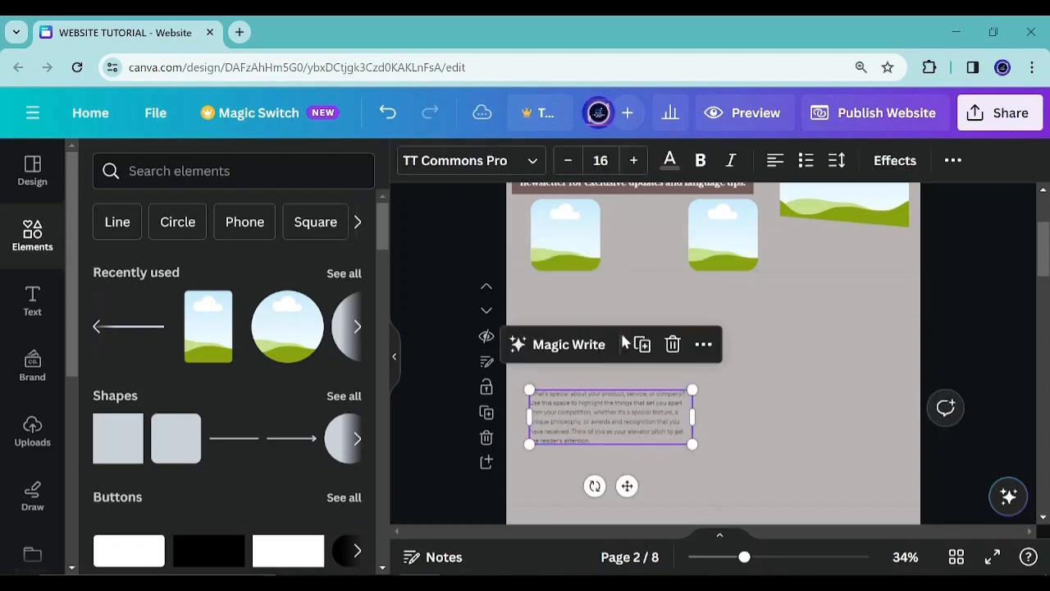
pyautogui.click(672, 346)
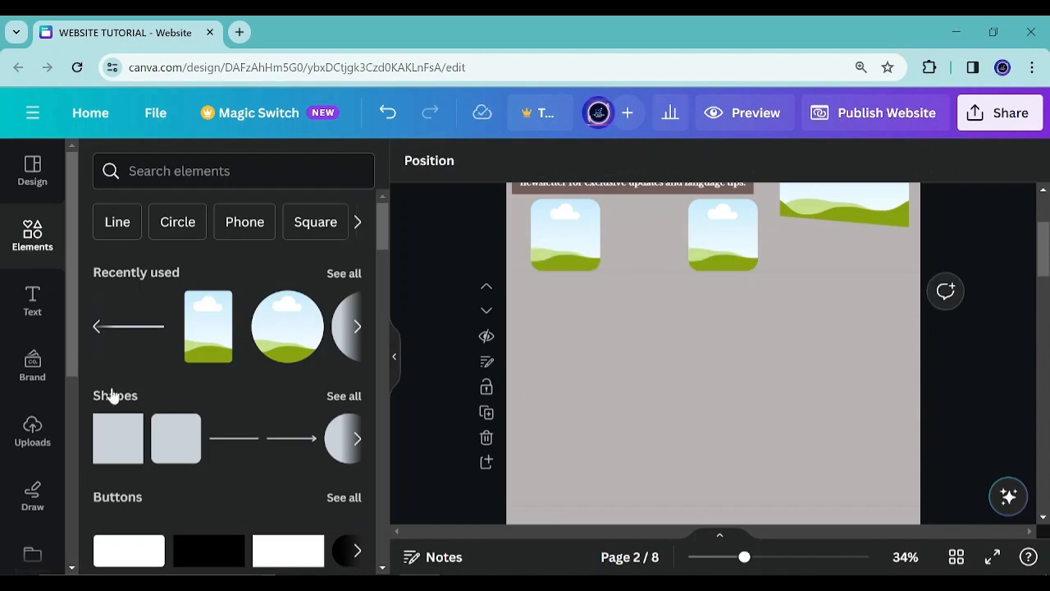
# Step: Open the text styles for adding text to the emptied second page
pyautogui.click(36, 316)
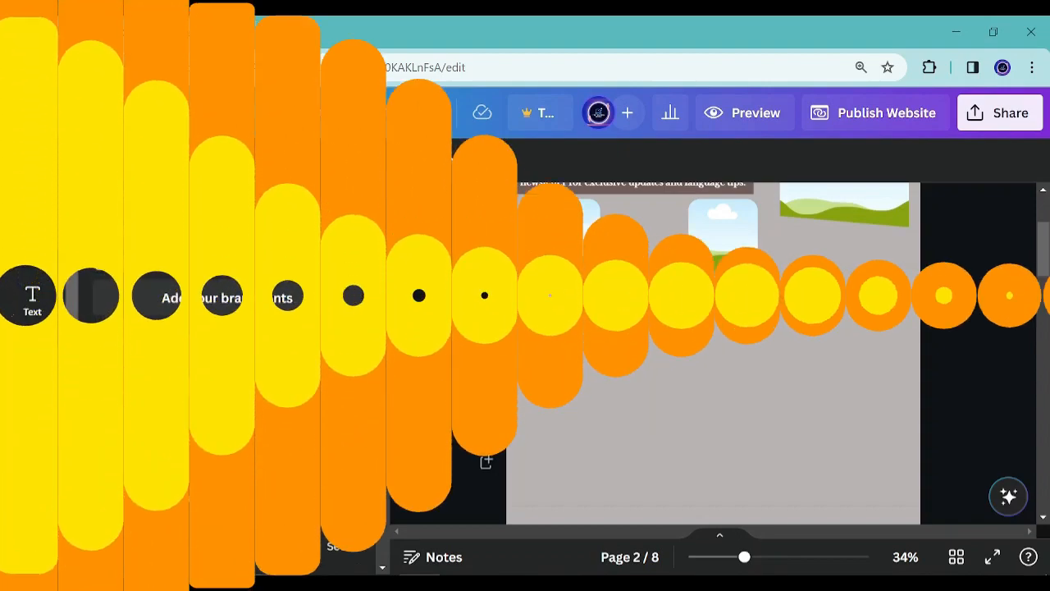
pyautogui.scroll(-3, 199, 427)
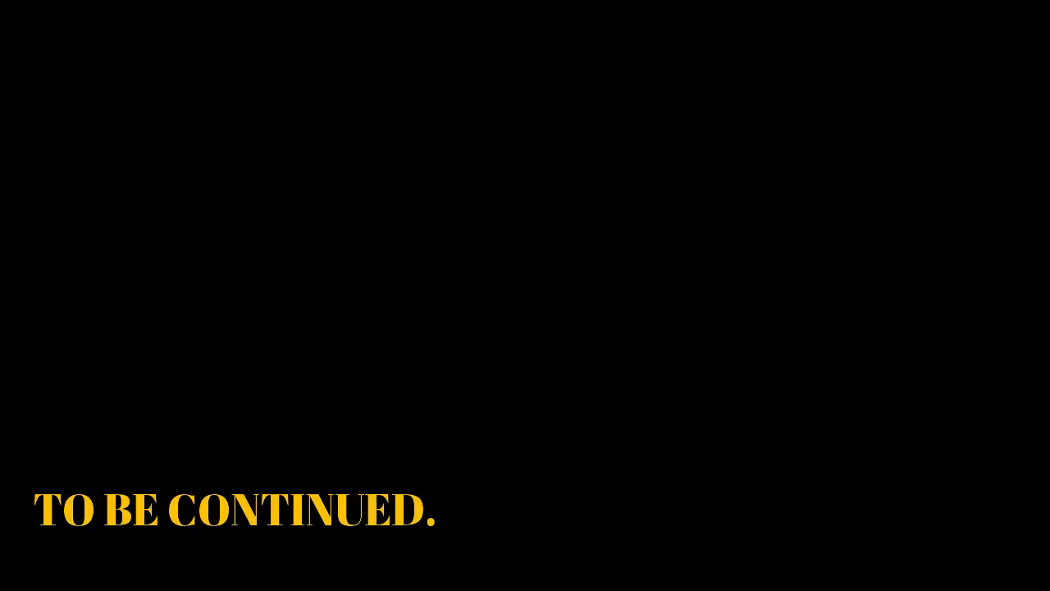